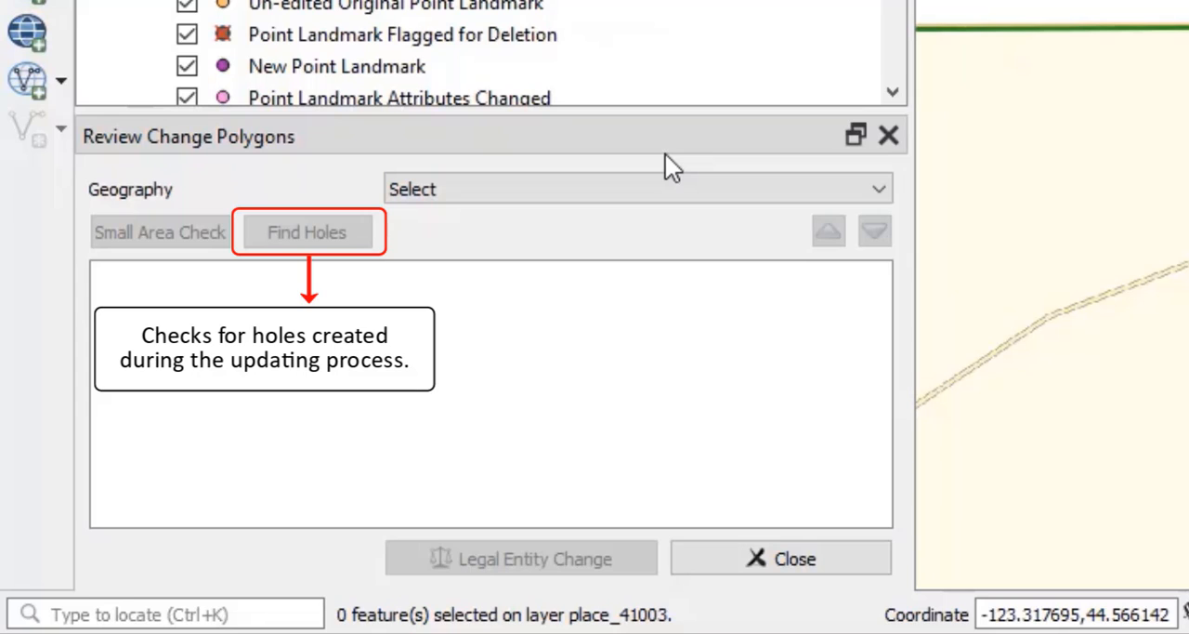
# - Run the Small Area Check on the Place geography and select the Corvallis city small polygon for review
pyautogui.click(679, 188)
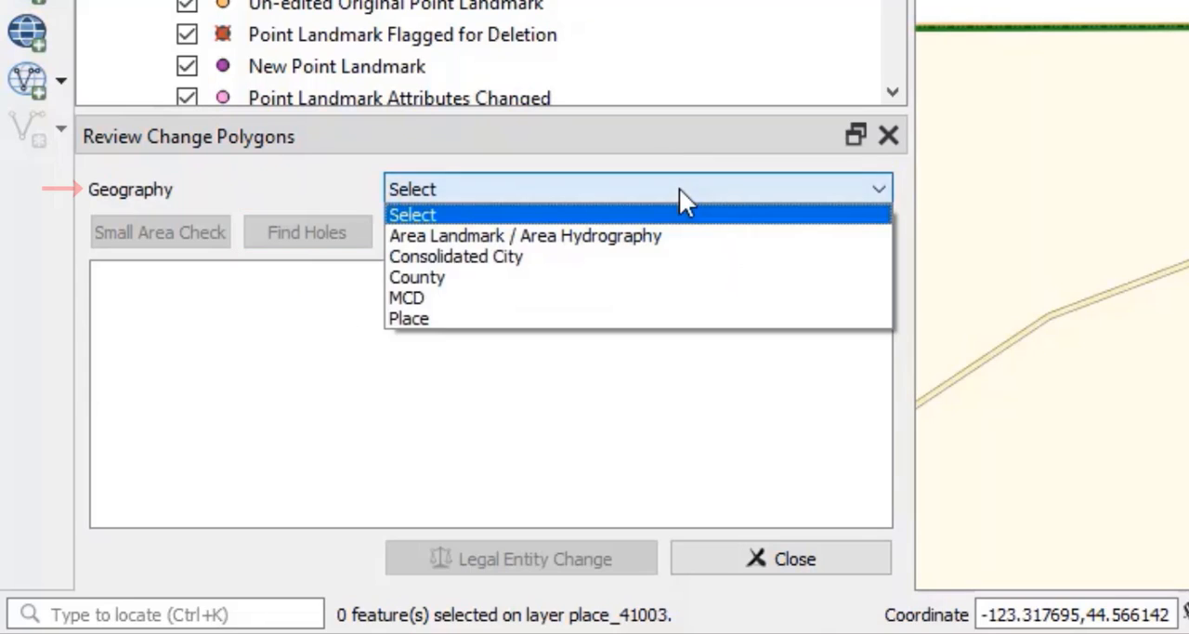
pyautogui.click(649, 317)
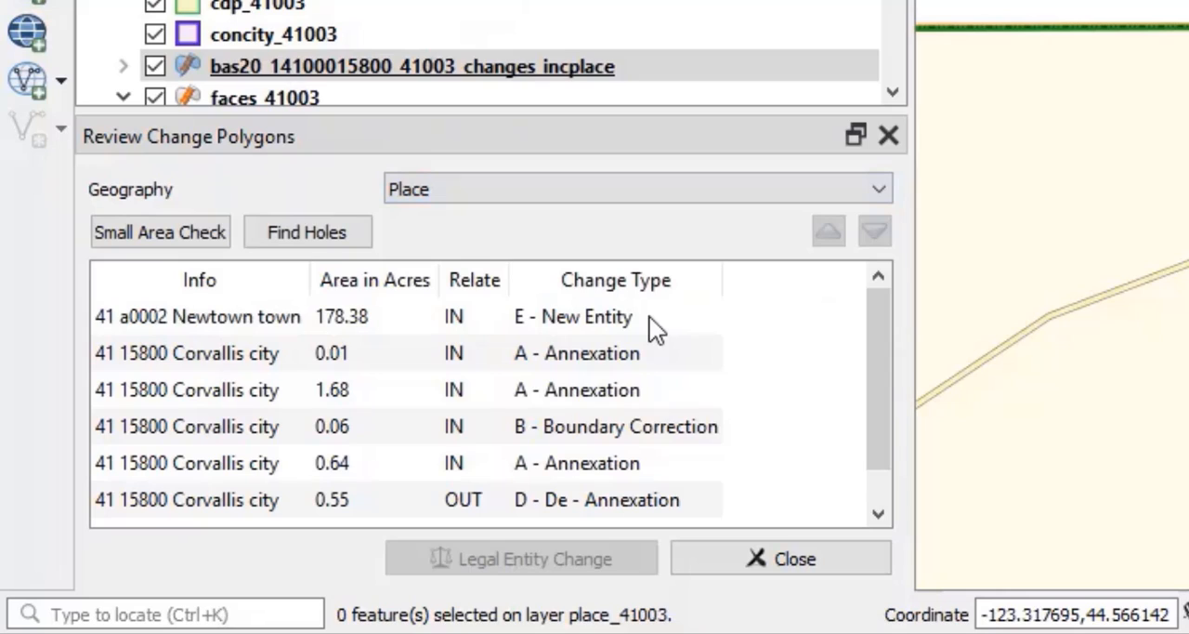
pyautogui.click(190, 233)
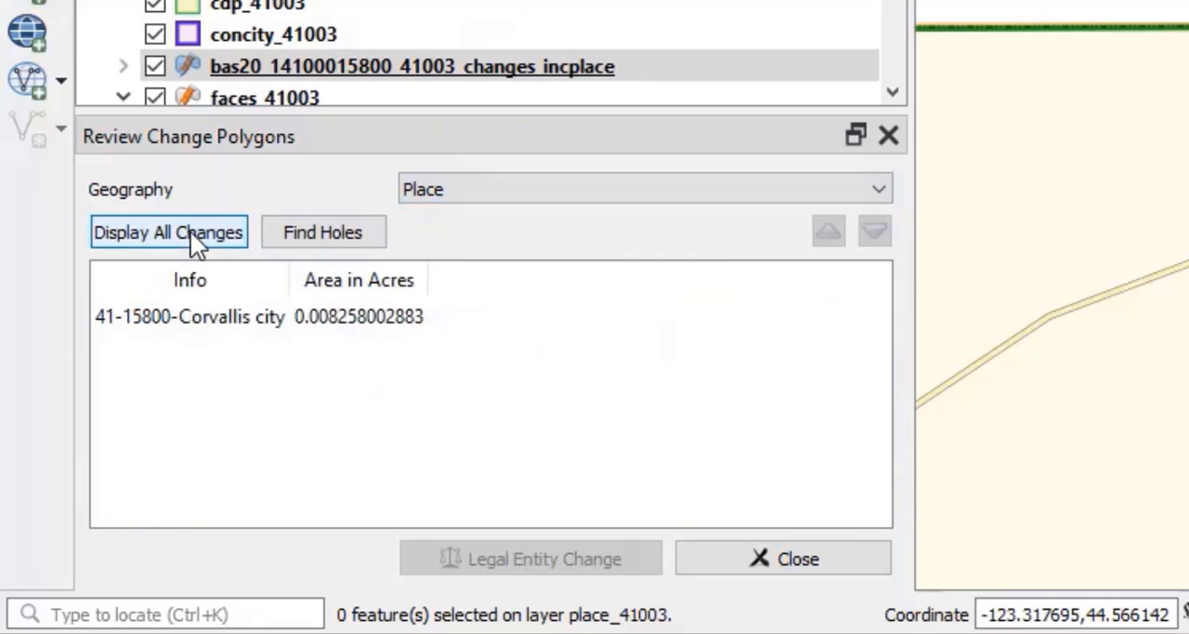
pyautogui.click(216, 321)
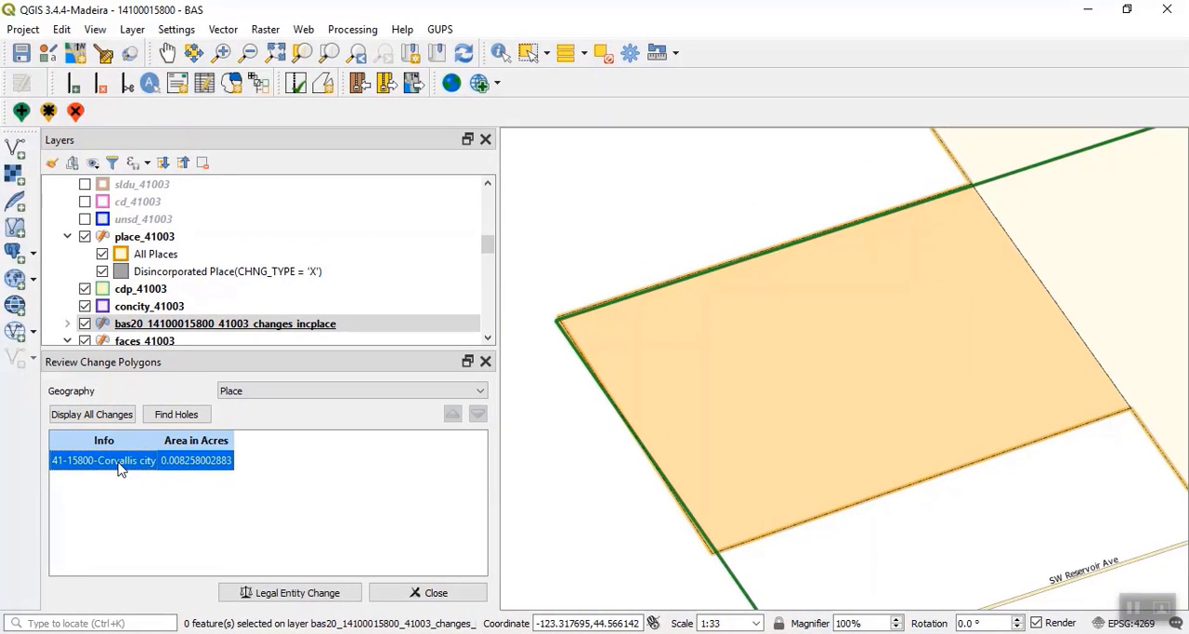
# - Use Modify Area Feature to add the two faces beside the small polygon at SW Reservoir Ave to Corvallis city
pyautogui.scroll(-3, 667, 361)
pyautogui.click(236, 85)
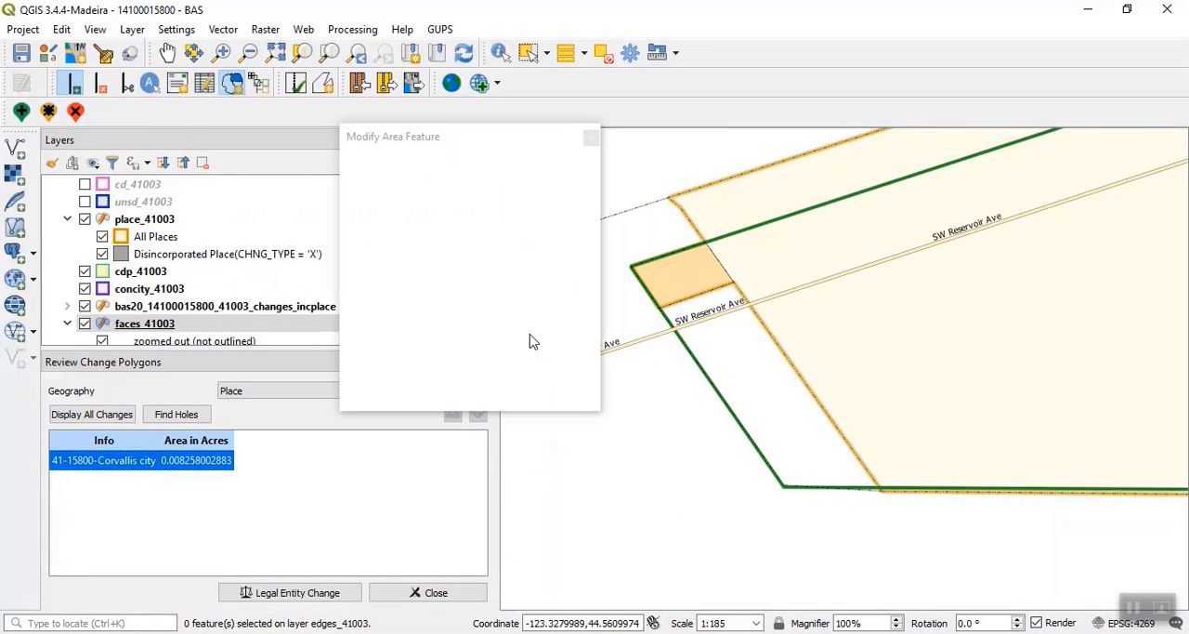
pyautogui.click(457, 288)
pyautogui.moveTo(680, 331); pyautogui.dragTo(741, 333)
pyautogui.click(398, 202)
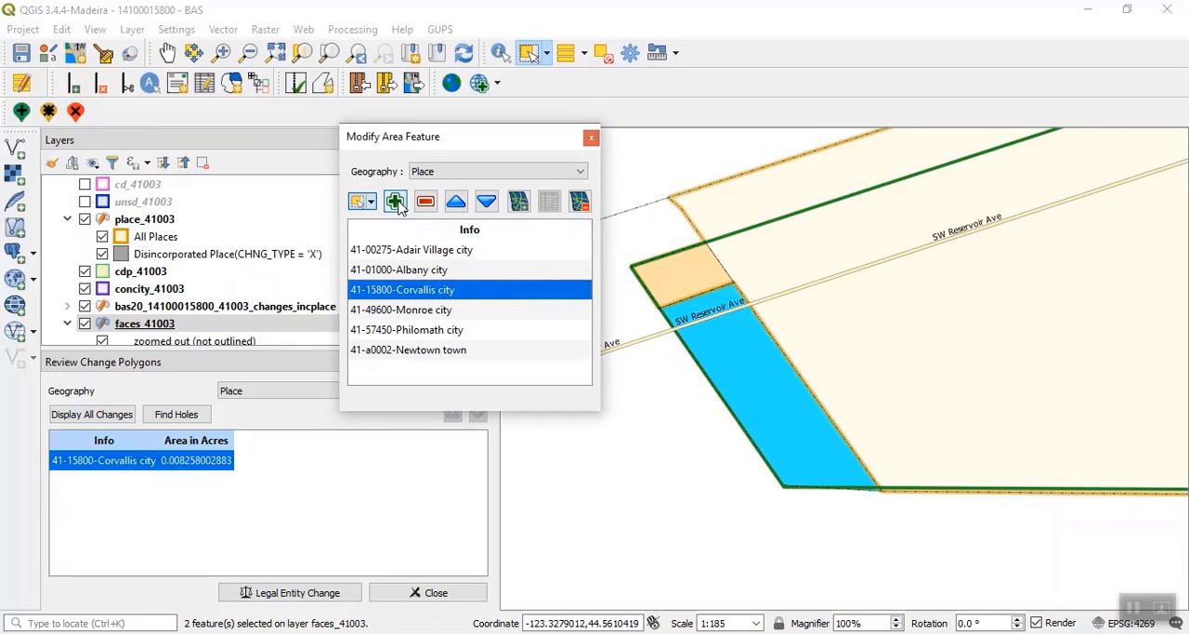
pyautogui.click(669, 376)
# - Complete the Corvallis change polygon with effective date 08/03/2019, O - Ordinance, document O-08032 and type Annexation, and close Modify Area Feature
pyautogui.click(535, 280)
pyautogui.click(359, 356)
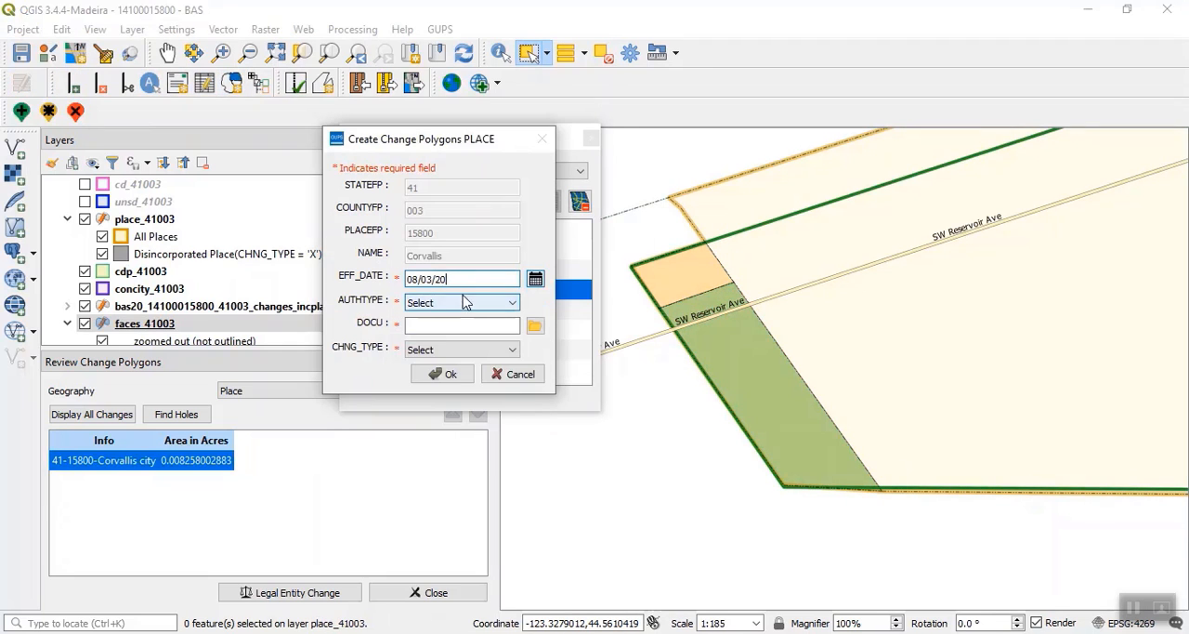
pyautogui.click(464, 302)
pyautogui.click(454, 329)
pyautogui.click(459, 326)
pyautogui.write('O-08032')
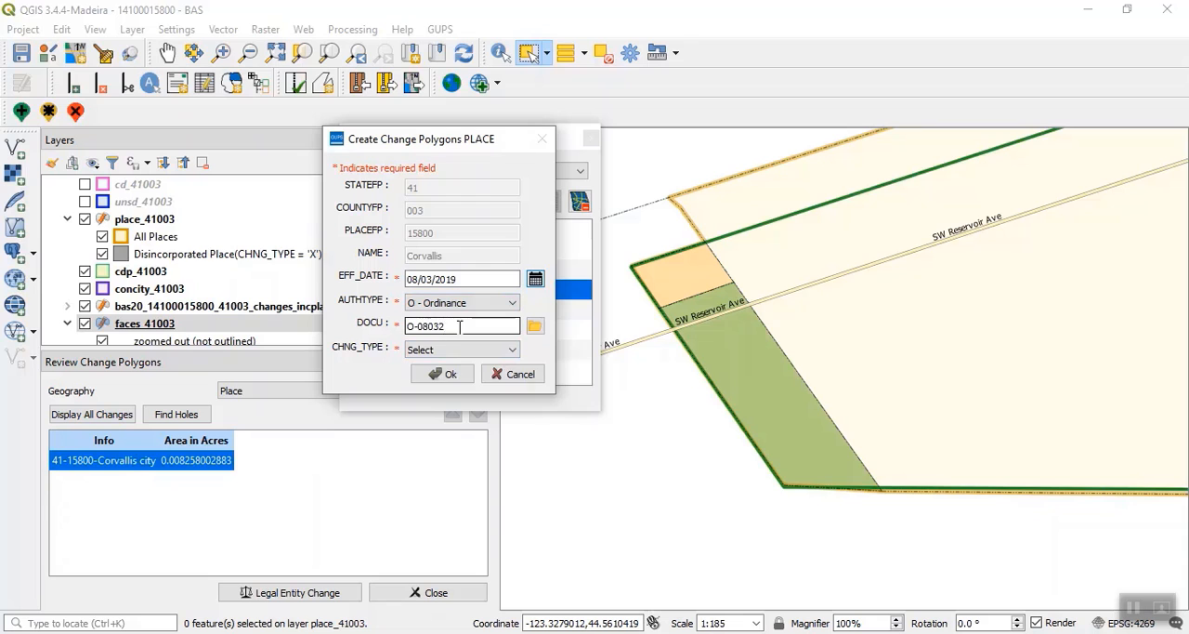
pyautogui.click(462, 349)
pyautogui.click(451, 366)
pyautogui.click(442, 374)
pyautogui.click(591, 137)
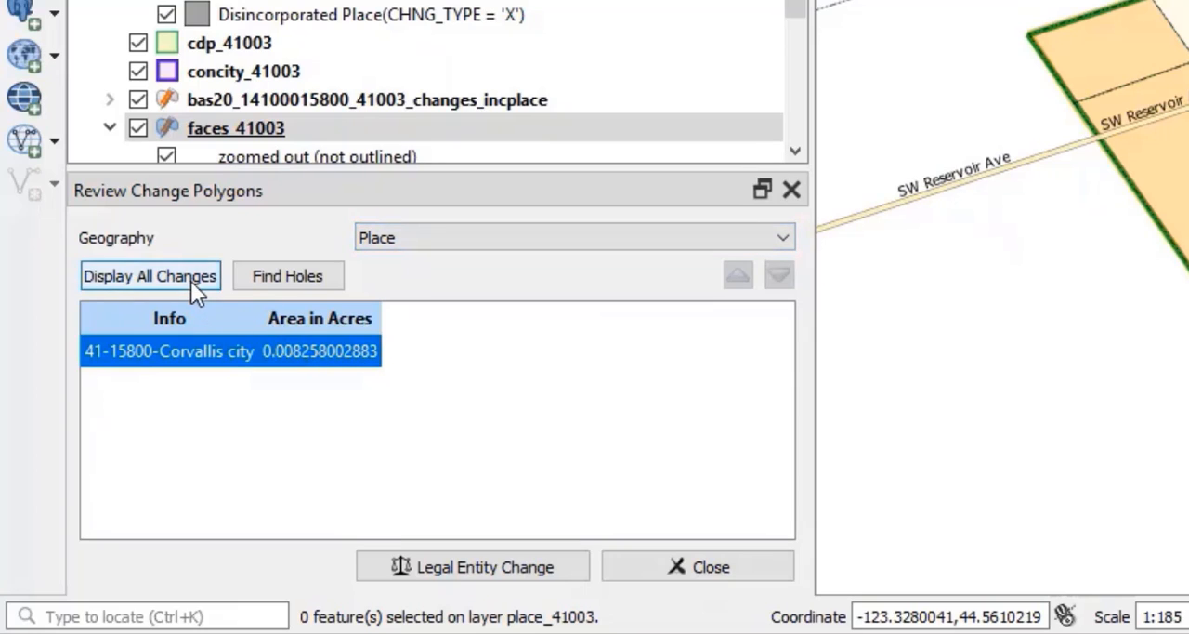
# - Run Find Holes on the Place geography and fix the Corvallis hole at face 1032
pyautogui.click(303, 277)
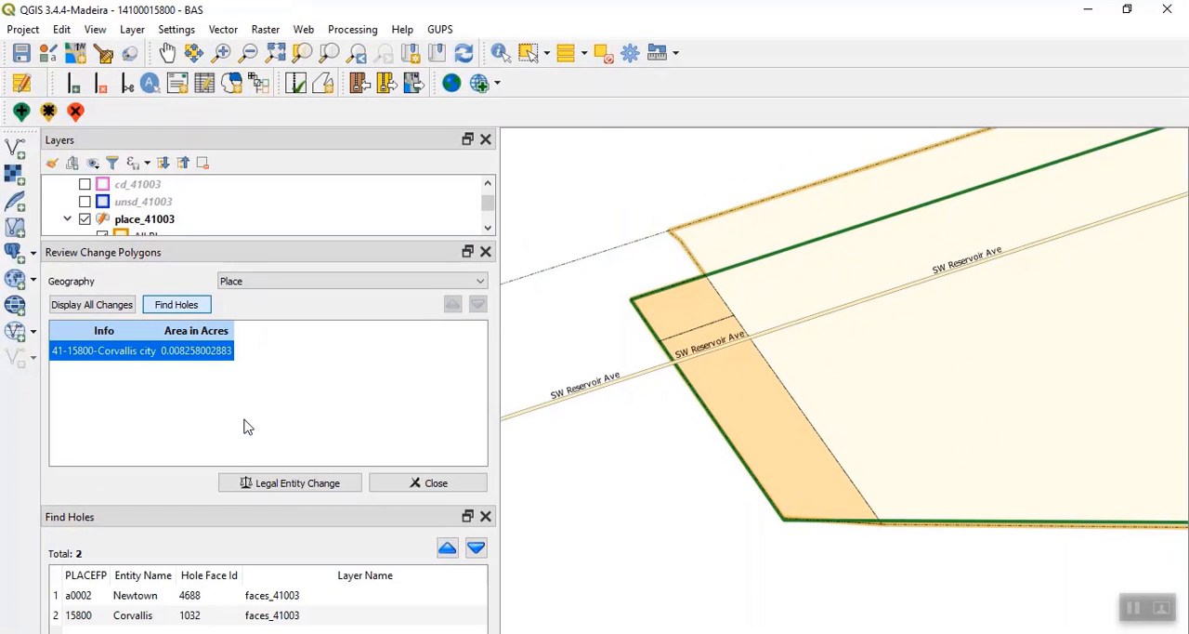
pyautogui.click(167, 615)
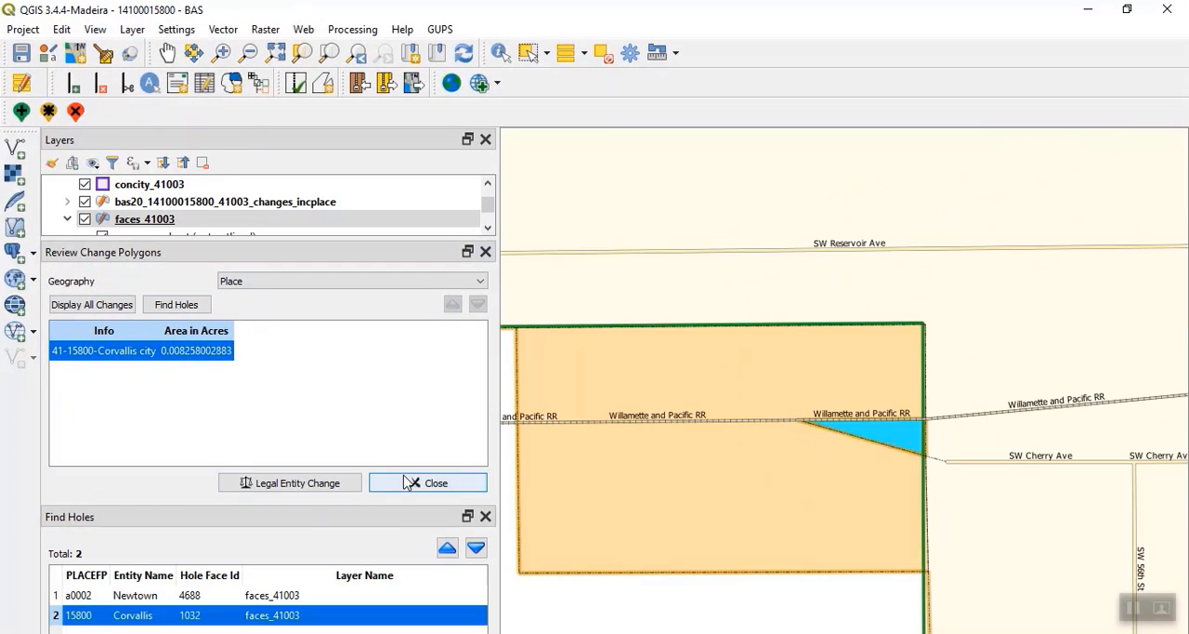
pyautogui.click(427, 482)
pyautogui.moveTo(301, 354); pyautogui.dragTo(301, 166)
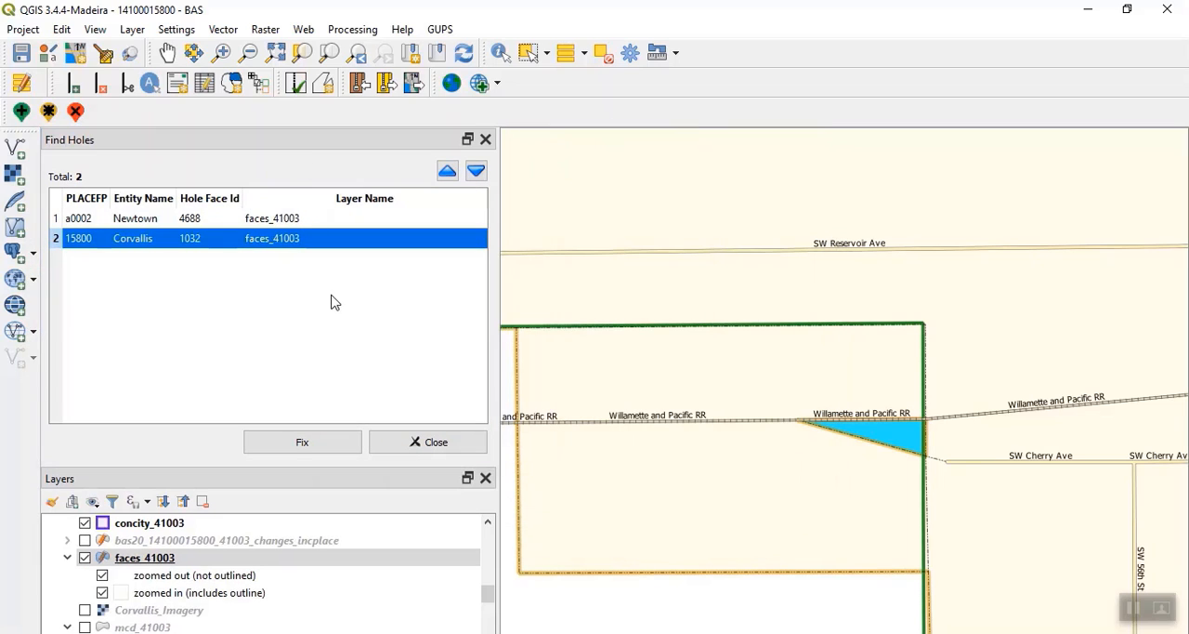
pyautogui.click(335, 454)
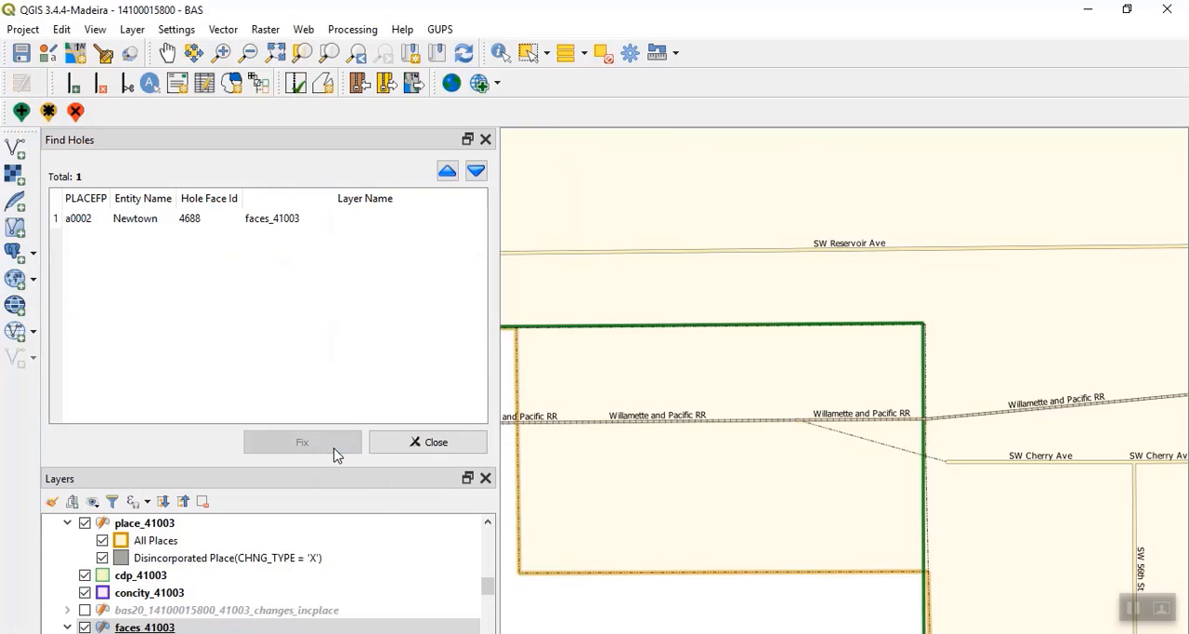
# - Fix the Newtown hole at face 4688 and close Find Holes
pyautogui.click(148, 221)
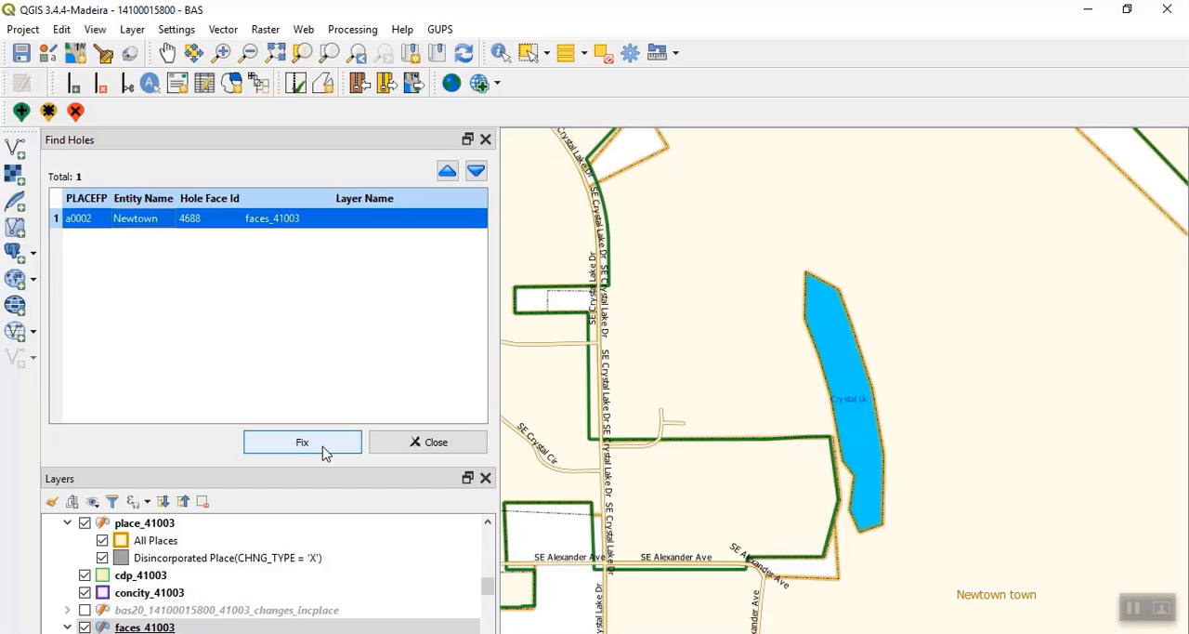
pyautogui.click(324, 448)
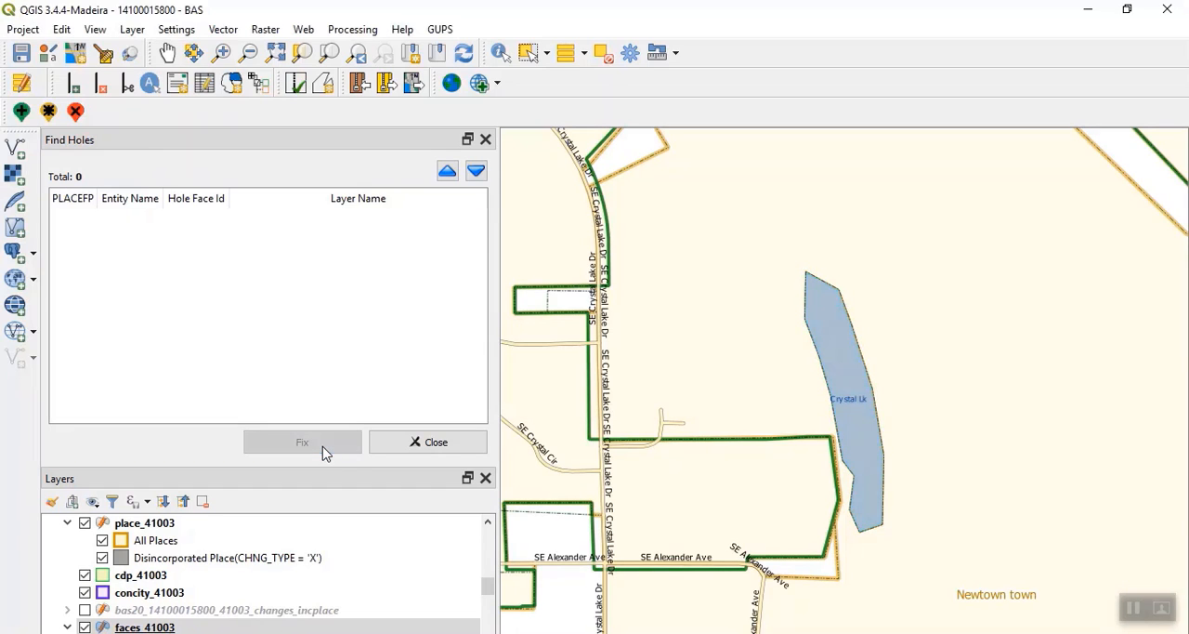
pyautogui.click(412, 443)
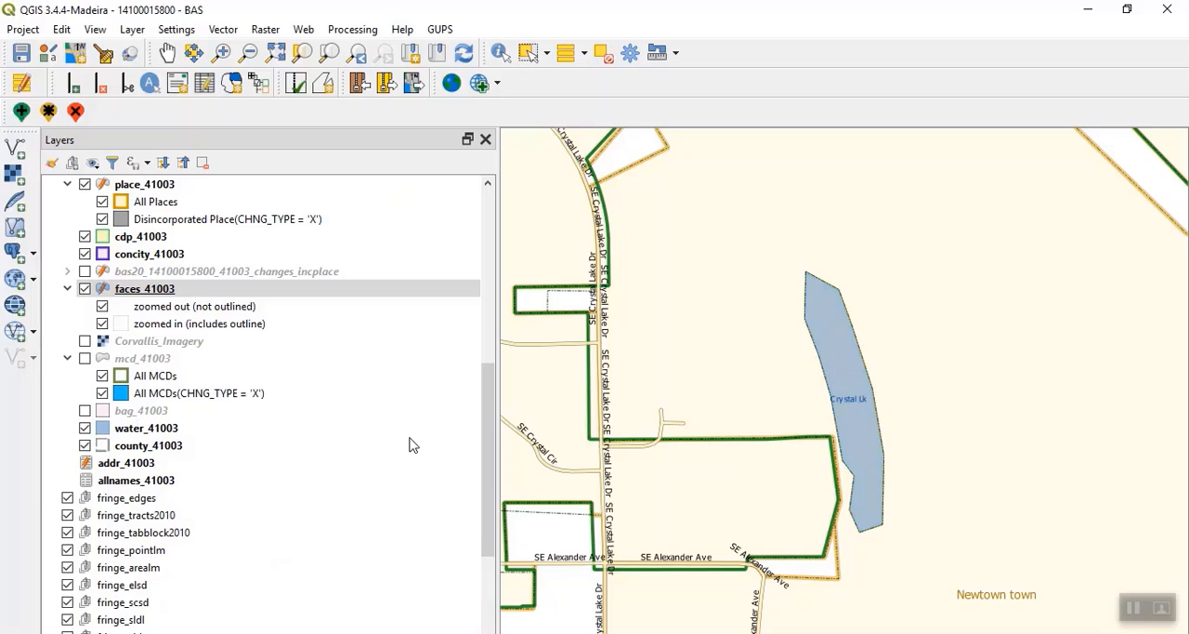
# - Reopen Review Change Polygons, dock it above the layer list, and set its geography to Place
pyautogui.click(323, 83)
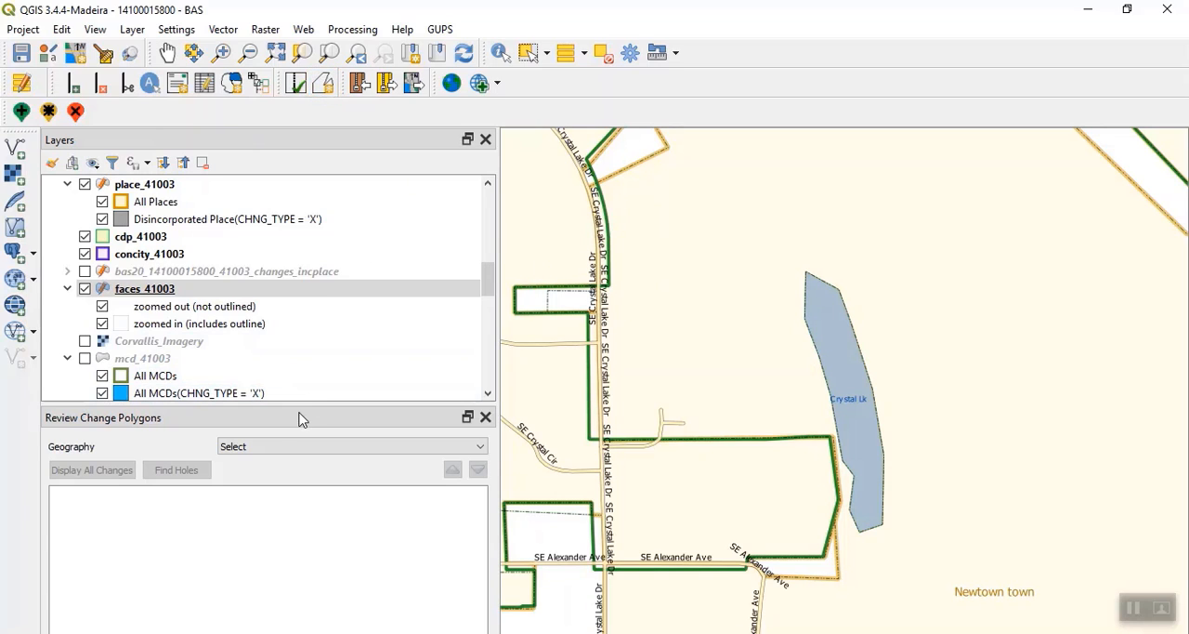
pyautogui.doubleClick(300, 420)
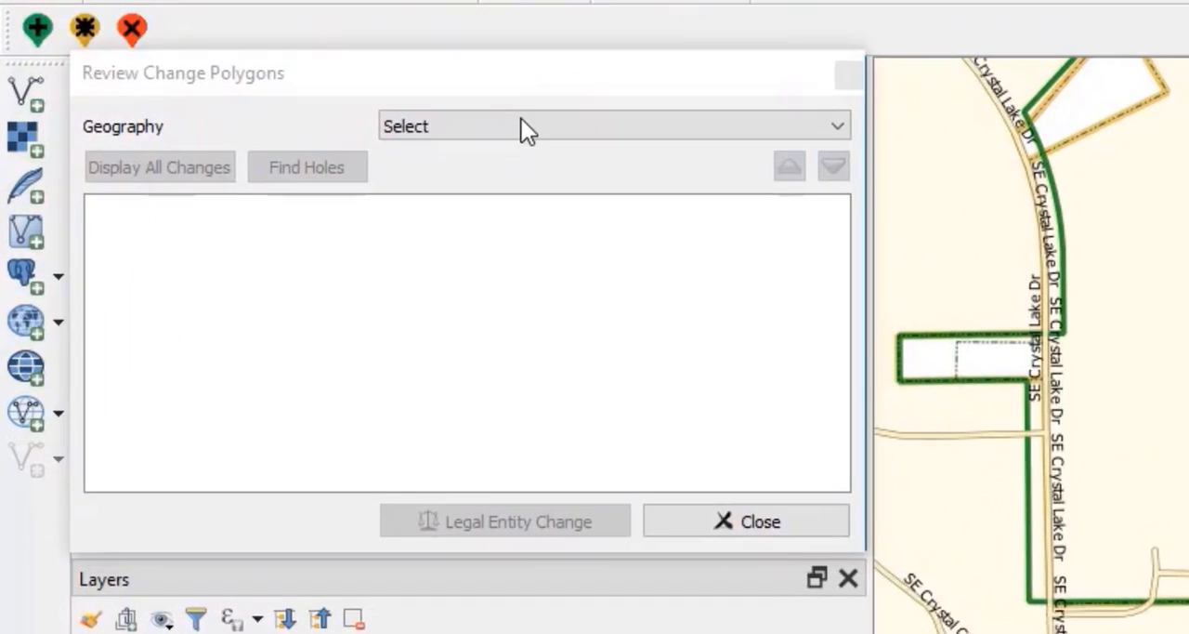
pyautogui.click(522, 126)
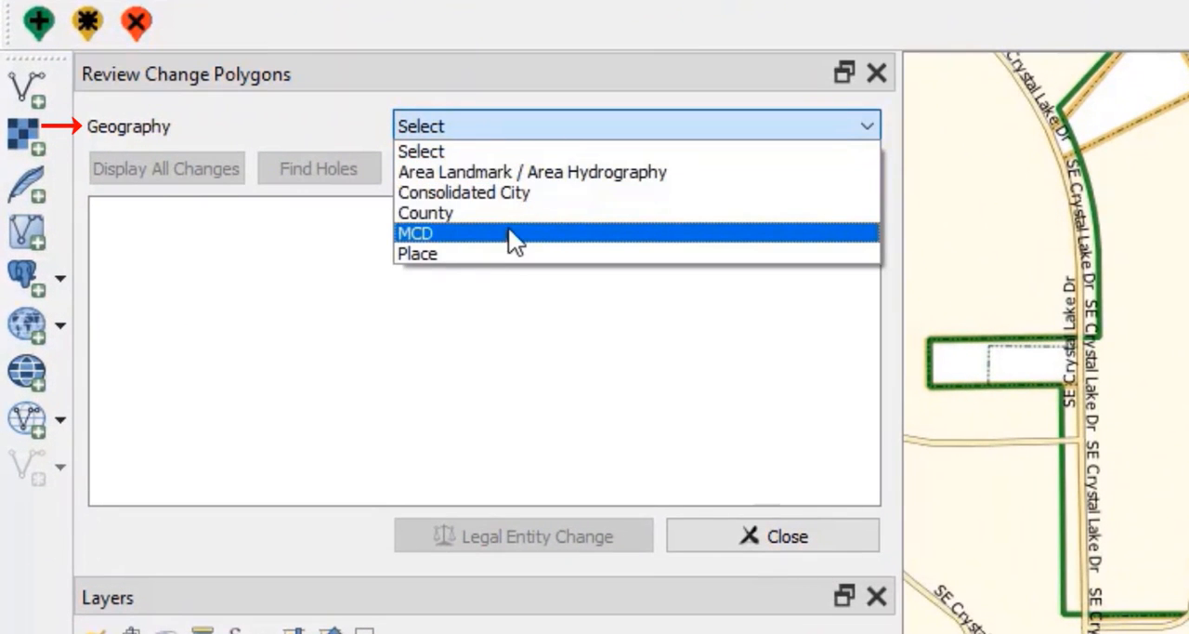
pyautogui.click(505, 251)
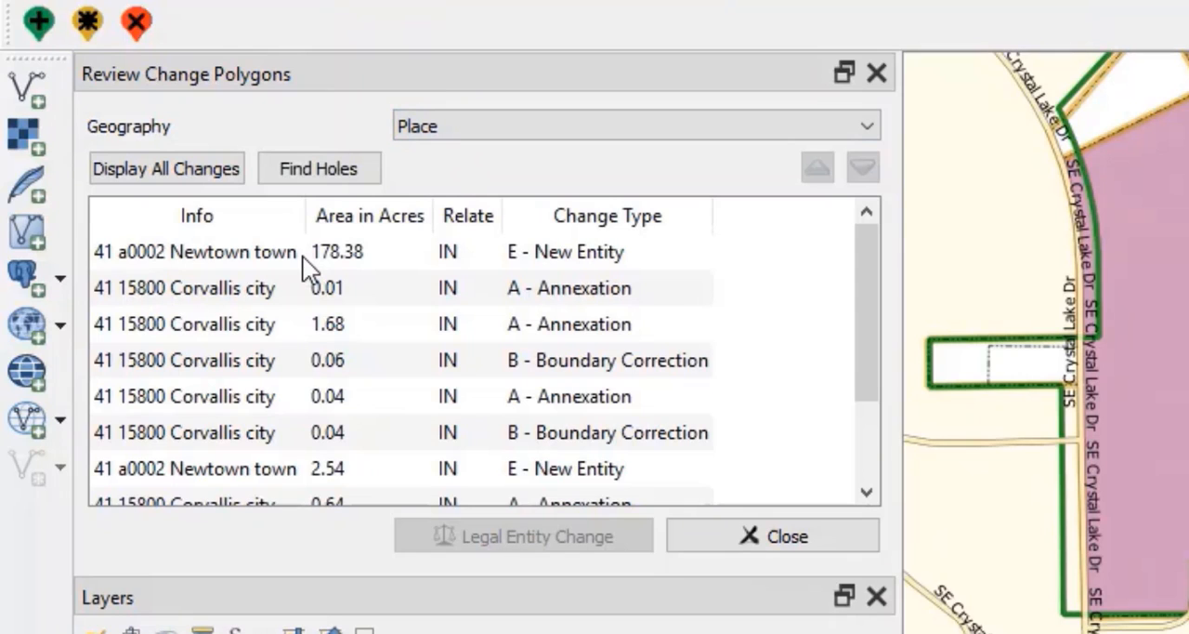
# - Review the Newtown town 178.38-acre new entity and the Corvallis 0.01- and 1.68-acre annexations on the map
pyautogui.click(300, 256)
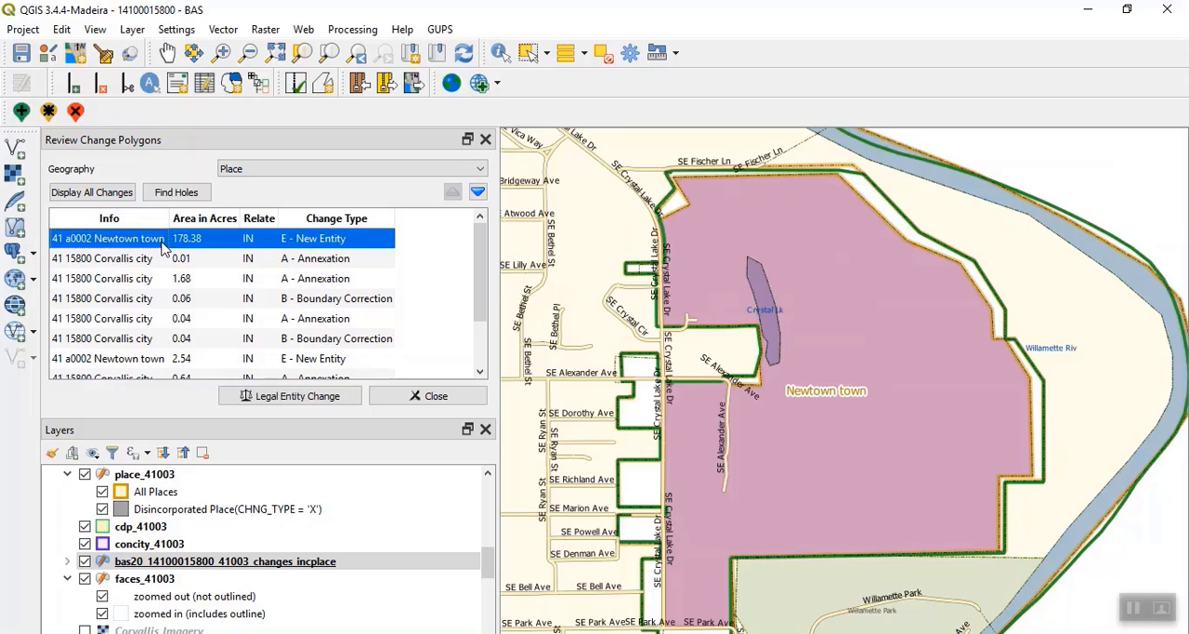
pyautogui.click(139, 260)
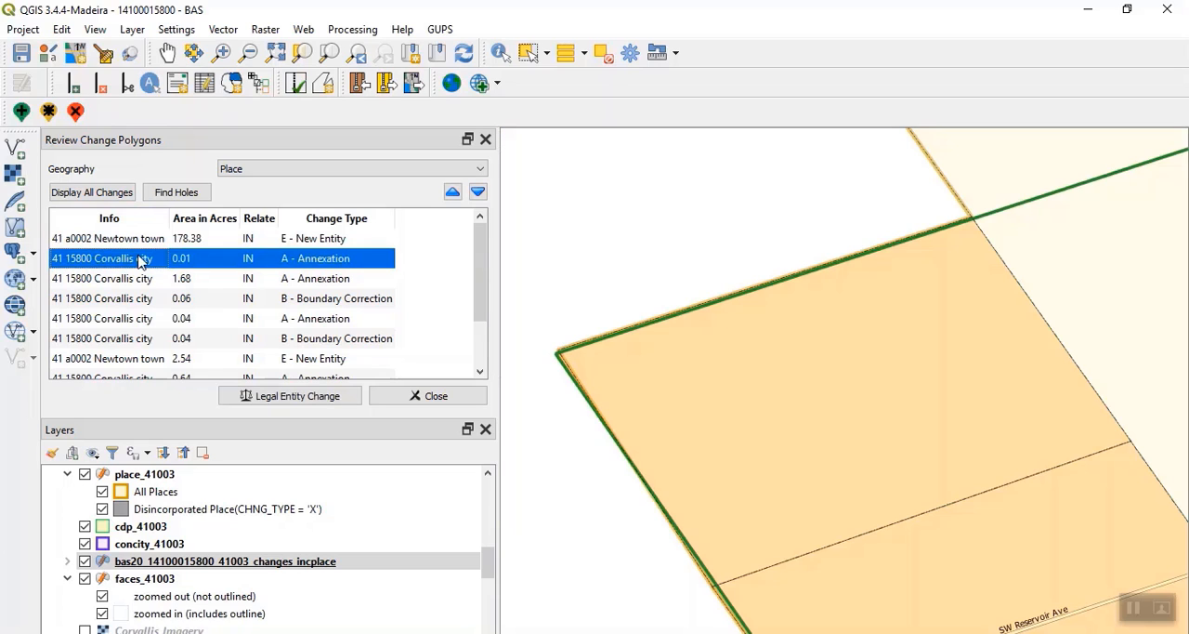
pyautogui.scroll(-3, 518, 429)
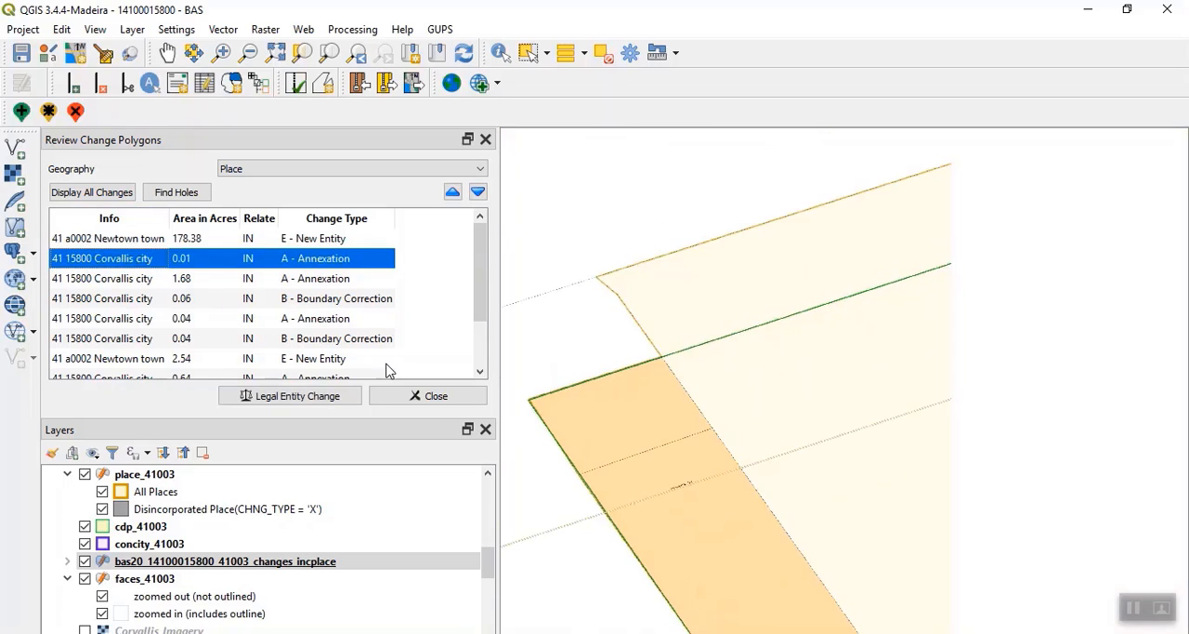
pyautogui.click(173, 281)
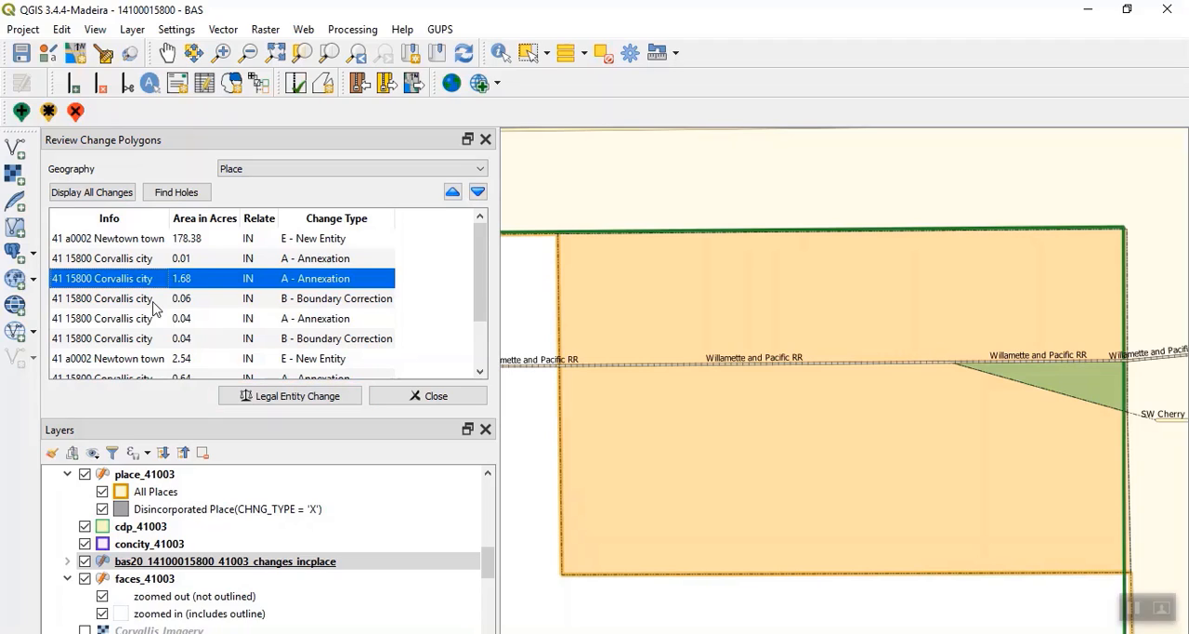
# - Start a Legal Entity Change for the Corvallis 0.04-acre boundary correction polygon with effective date 08/03/2019
pyautogui.click(133, 338)
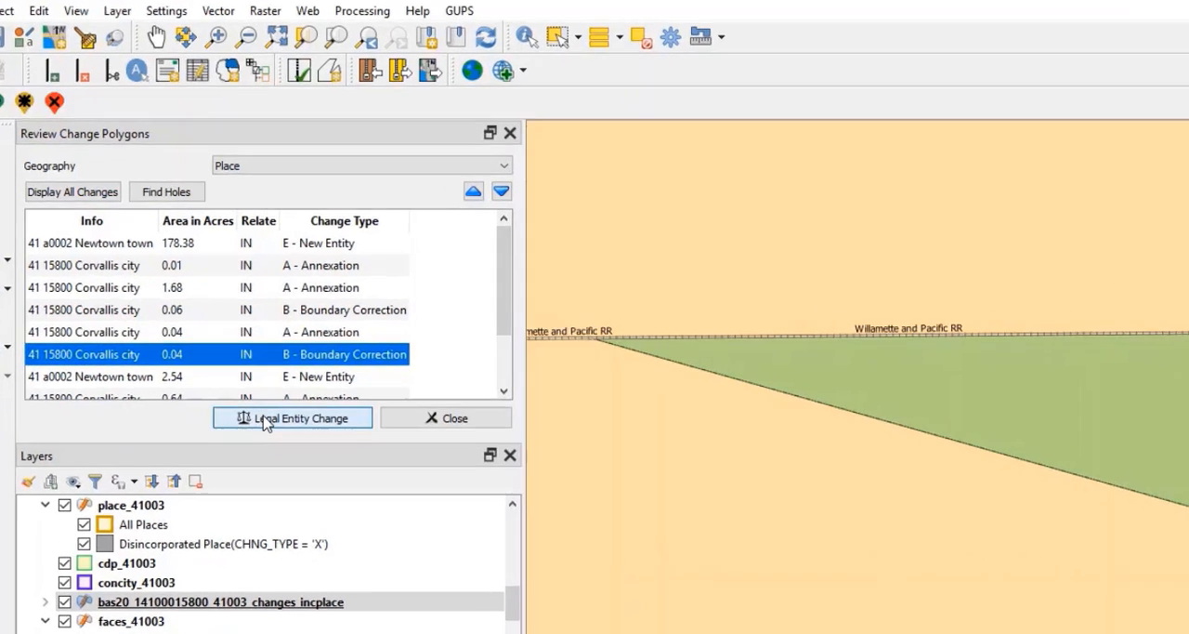
pyautogui.click(265, 419)
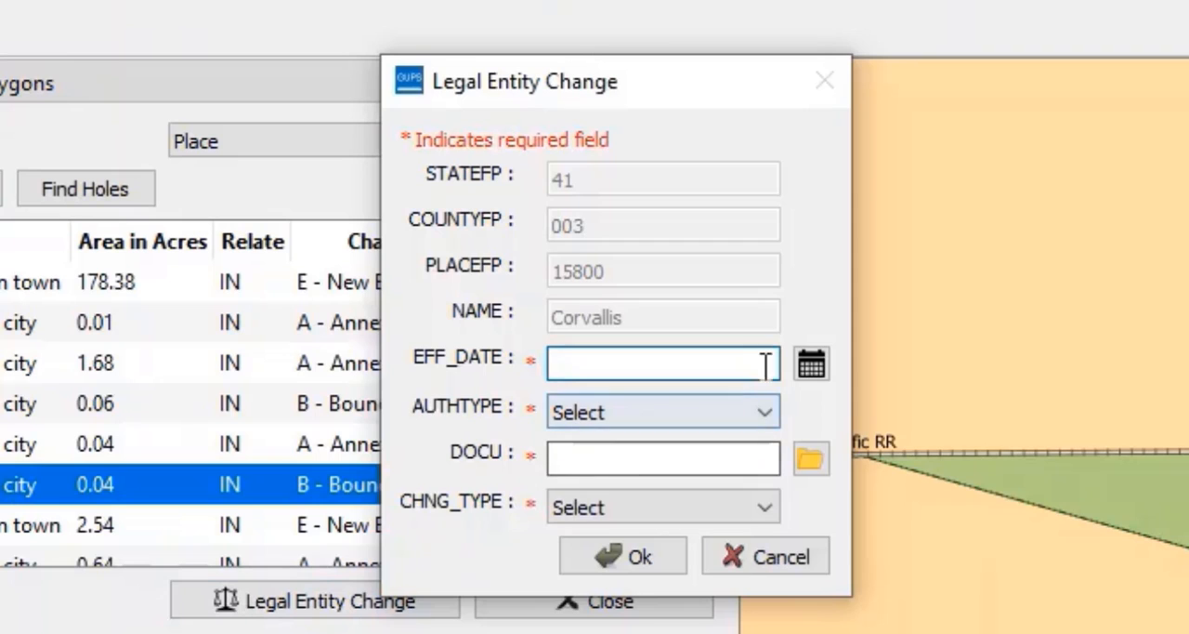
pyautogui.click(811, 364)
pyautogui.click(447, 521)
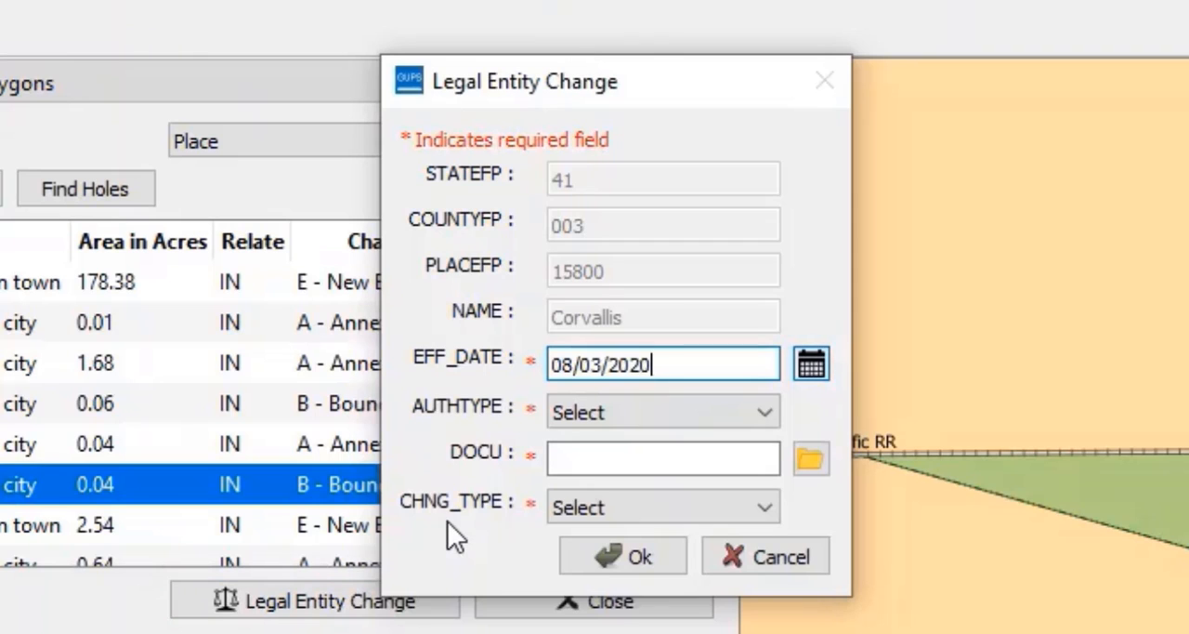
pyautogui.press('BackSpace')
pyautogui.press('BackSpace')
pyautogui.write('19')
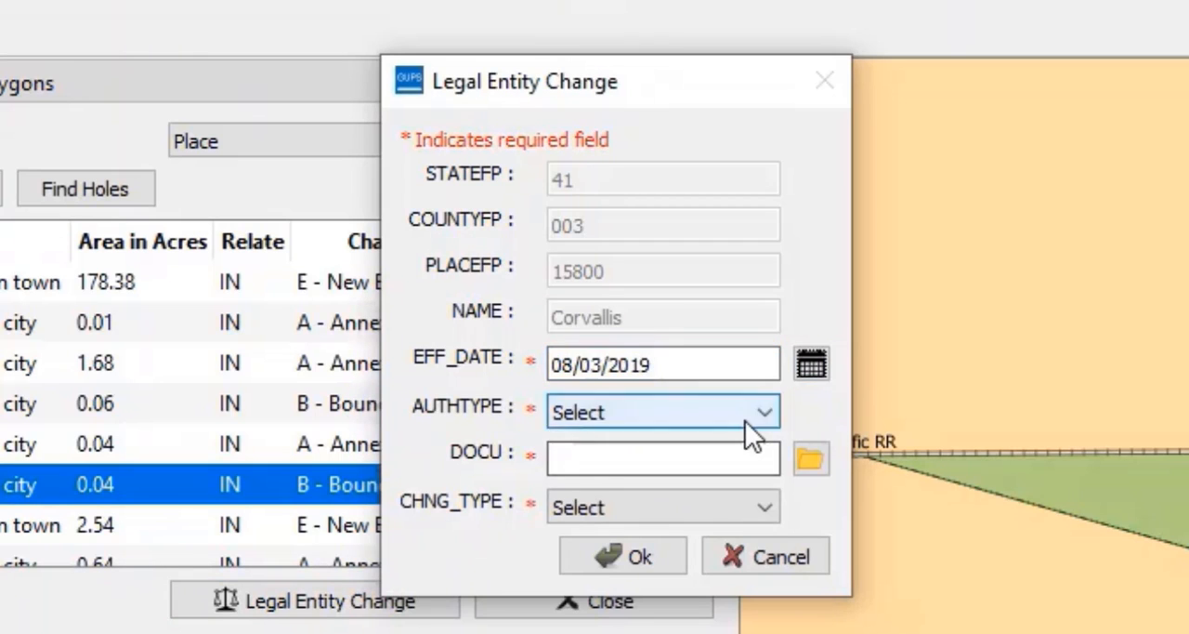
pyautogui.click(749, 416)
pyautogui.click(708, 484)
pyautogui.click(676, 462)
pyautogui.write('O-')
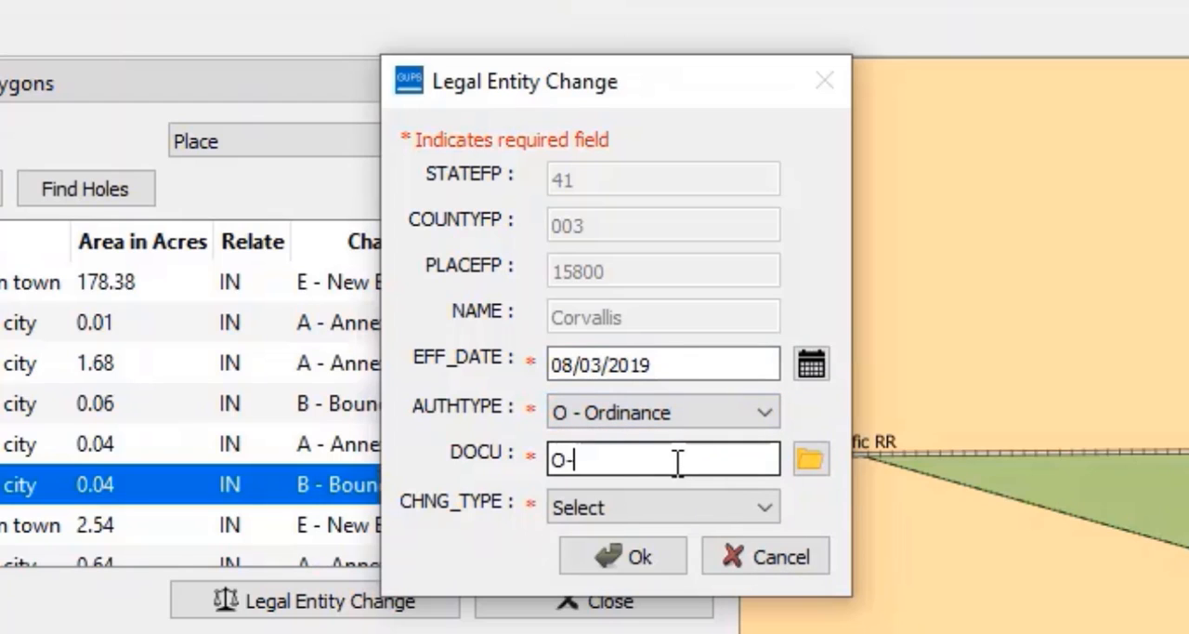
pyautogui.write('0803201911')
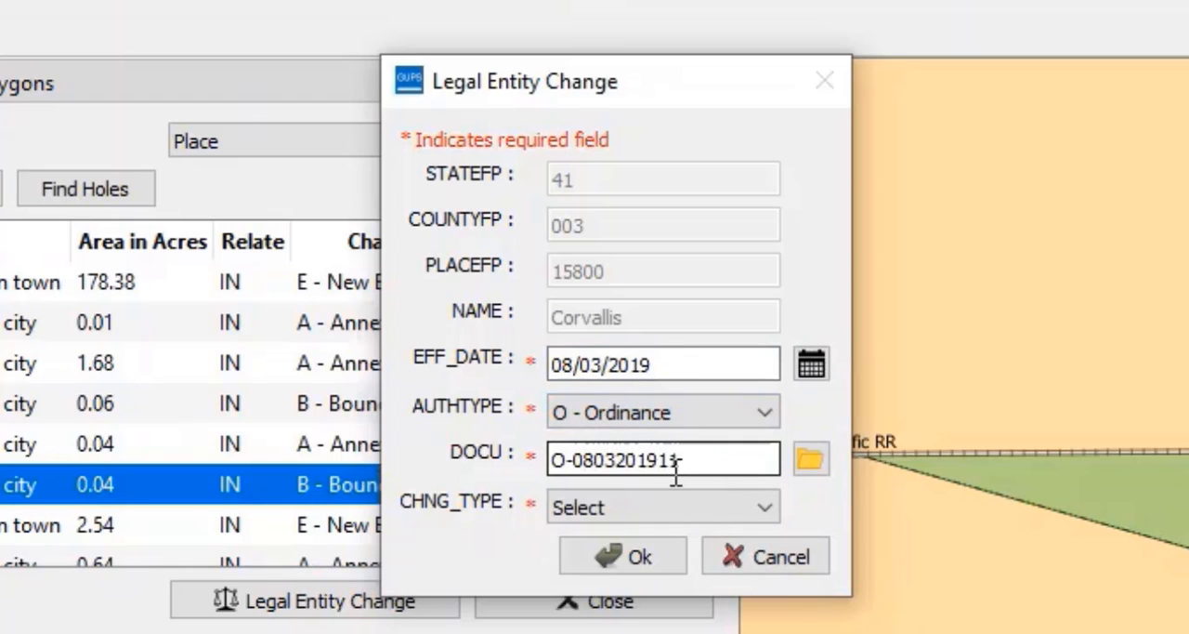
pyautogui.click(650, 508)
pyautogui.click(650, 557)
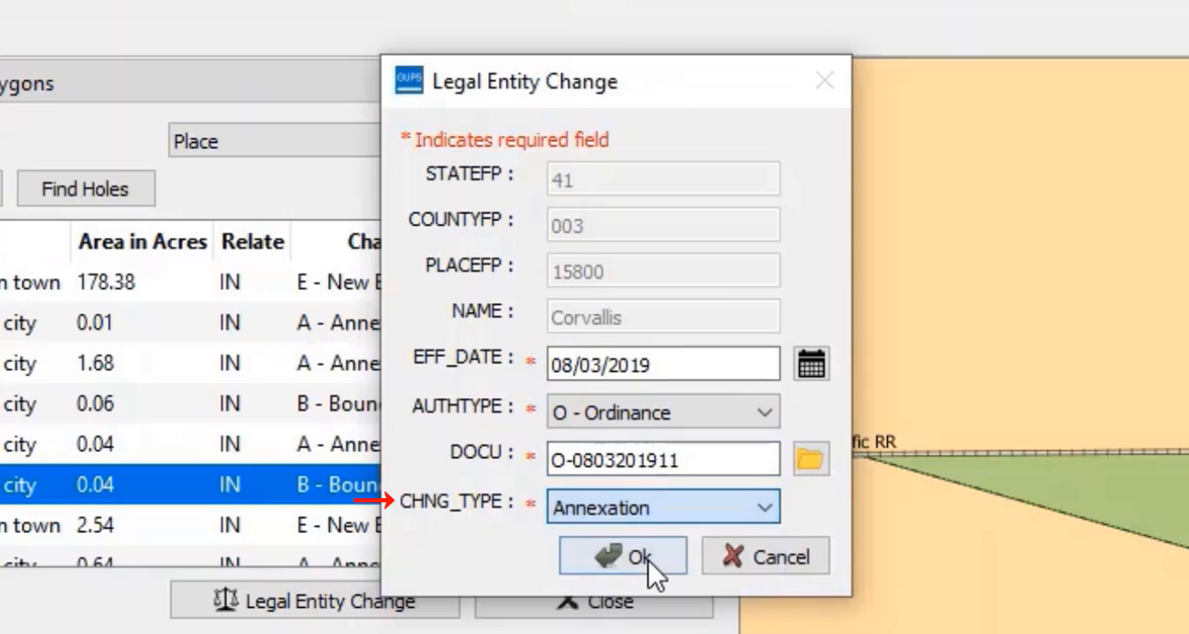
pyautogui.click(643, 559)
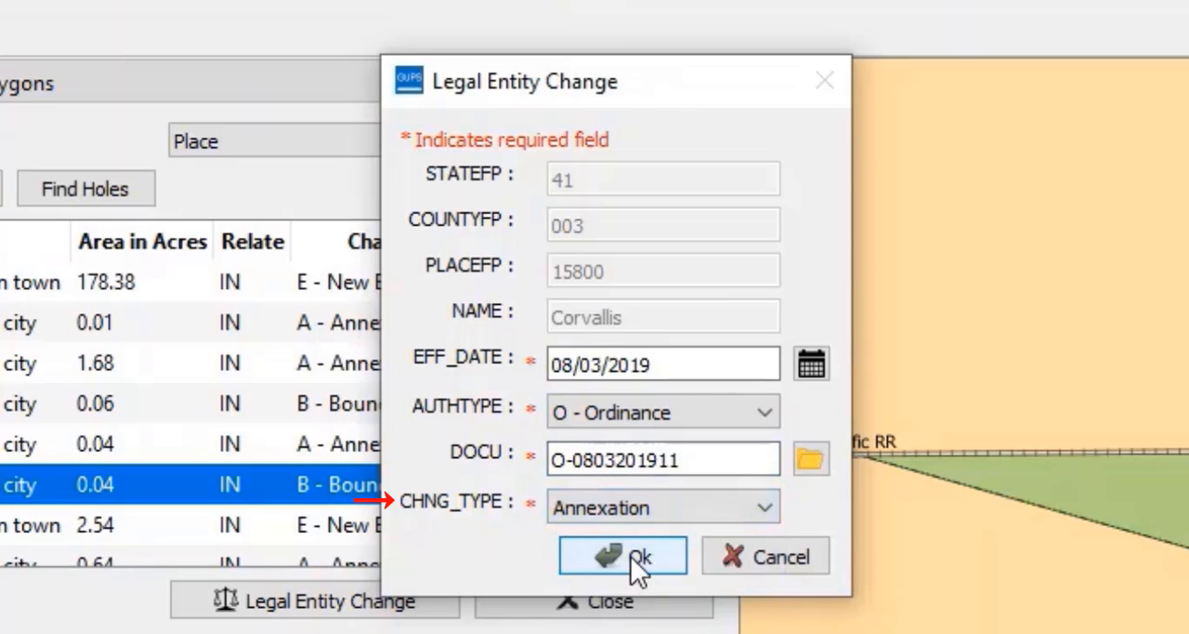
pyautogui.click(630, 556)
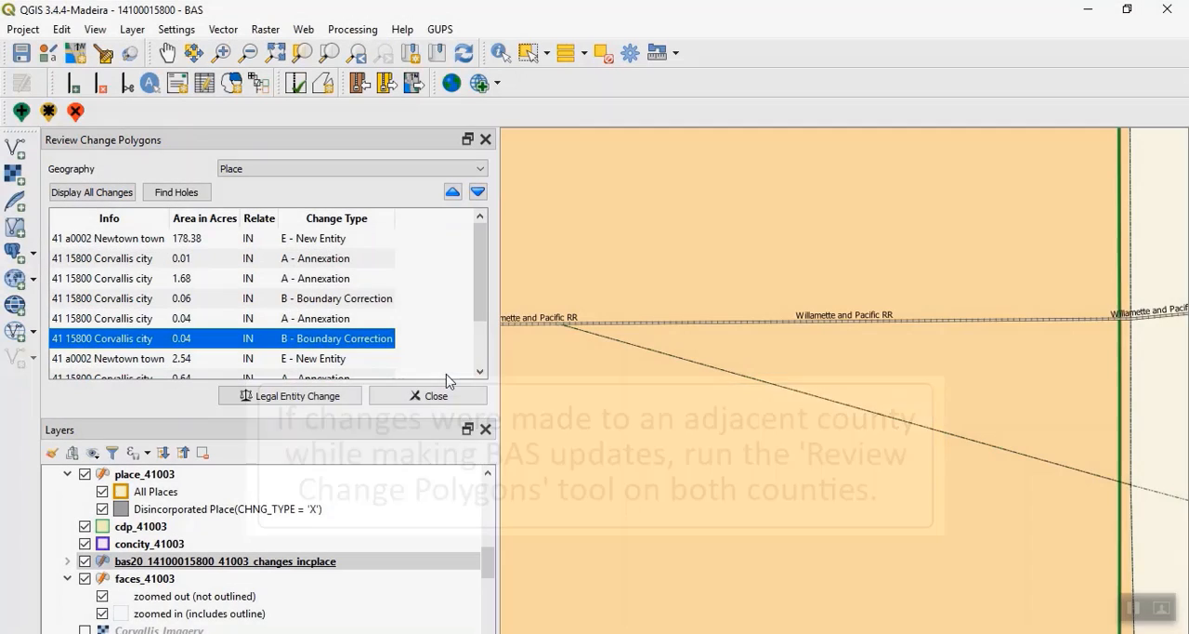
# - Open the Linn County [043] project from Map Management with Linn [043] as working county, County as entity type and Benton [41003] included
pyautogui.click(447, 394)
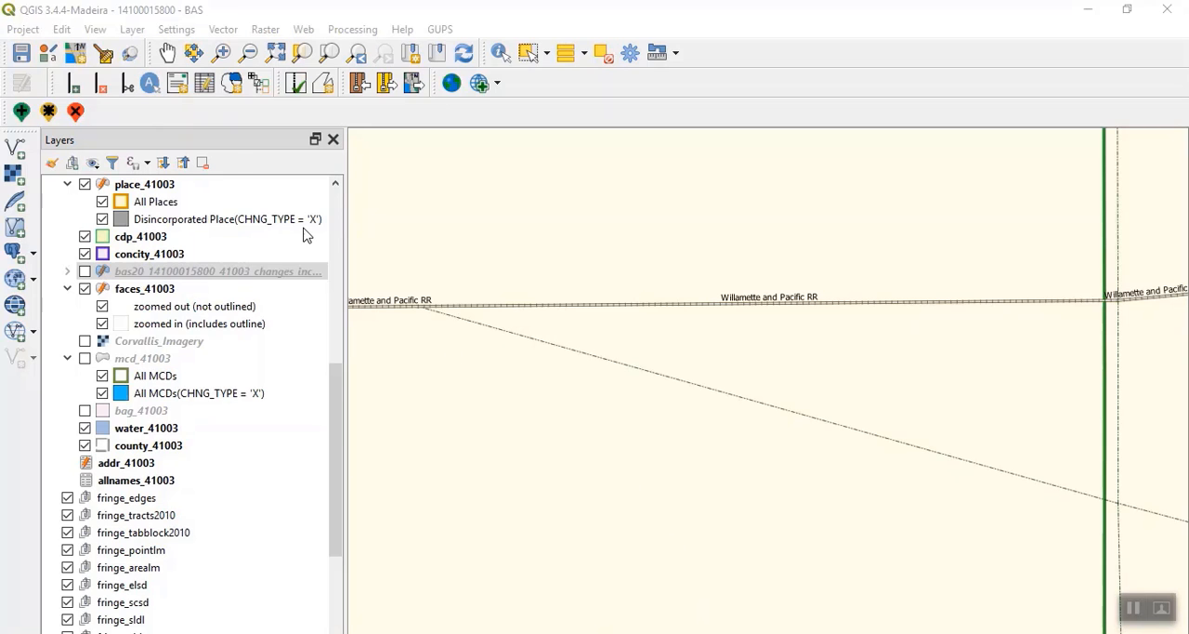
pyautogui.click(76, 53)
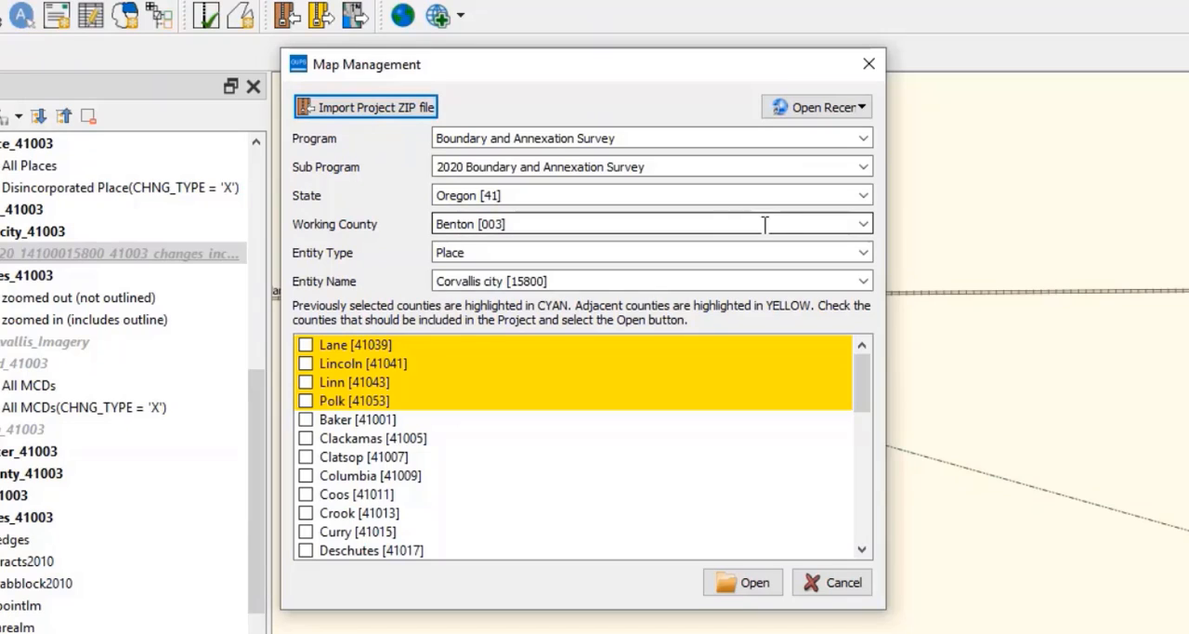
pyautogui.click(864, 224)
pyautogui.scroll(-4, 753, 316)
pyautogui.scroll(-1, 749, 321)
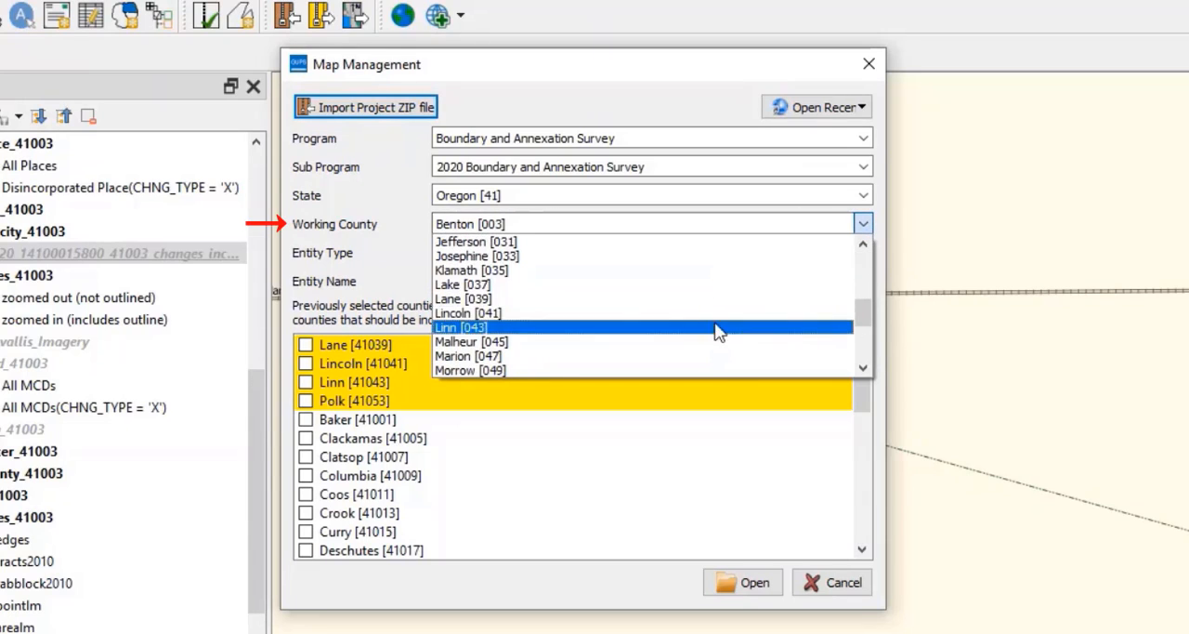
pyautogui.click(713, 328)
pyautogui.click(863, 253)
pyautogui.click(830, 285)
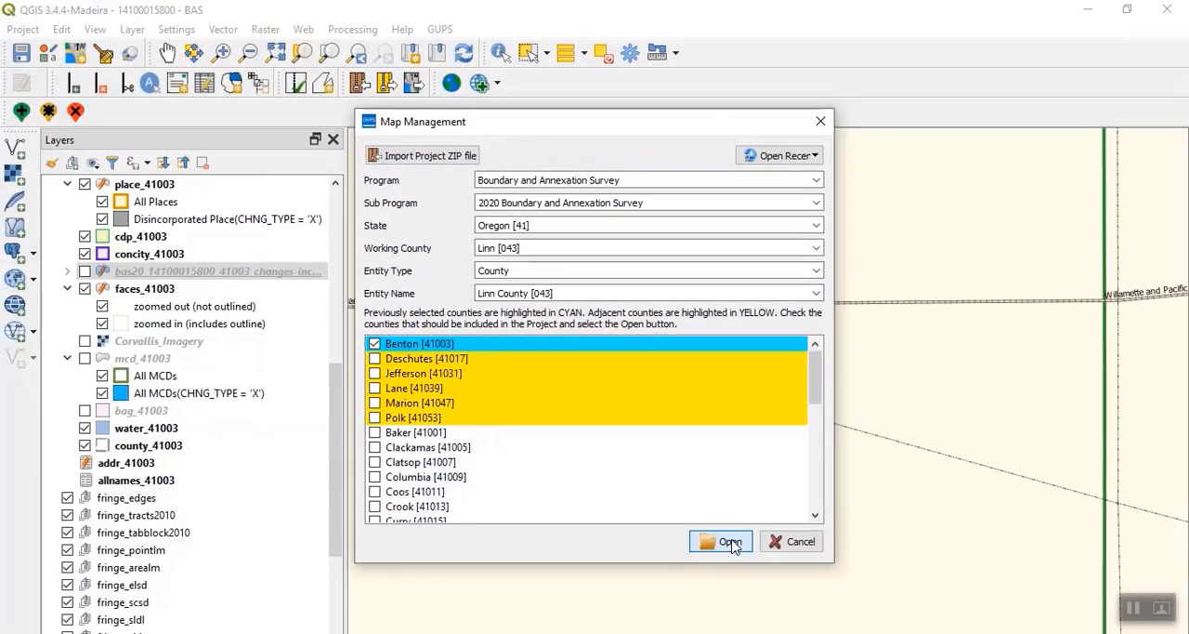
pyautogui.click(730, 542)
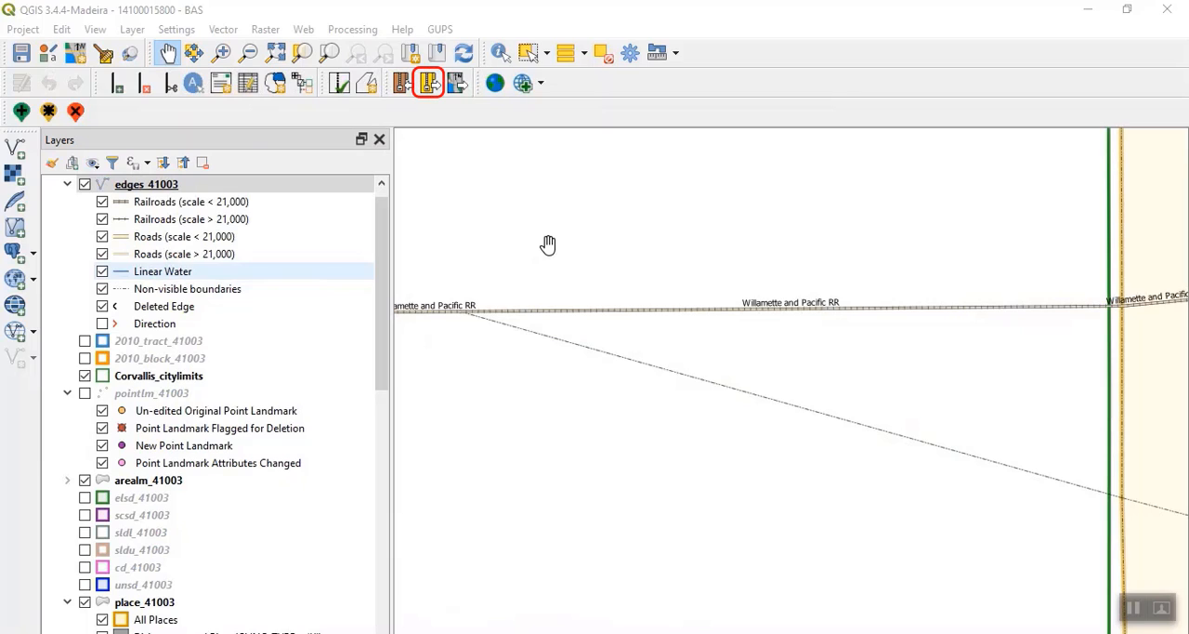
# - Export the Corvallis project to ZIP with the Export for Census output type, continuing past the quality control review summary
pyautogui.click(428, 83)
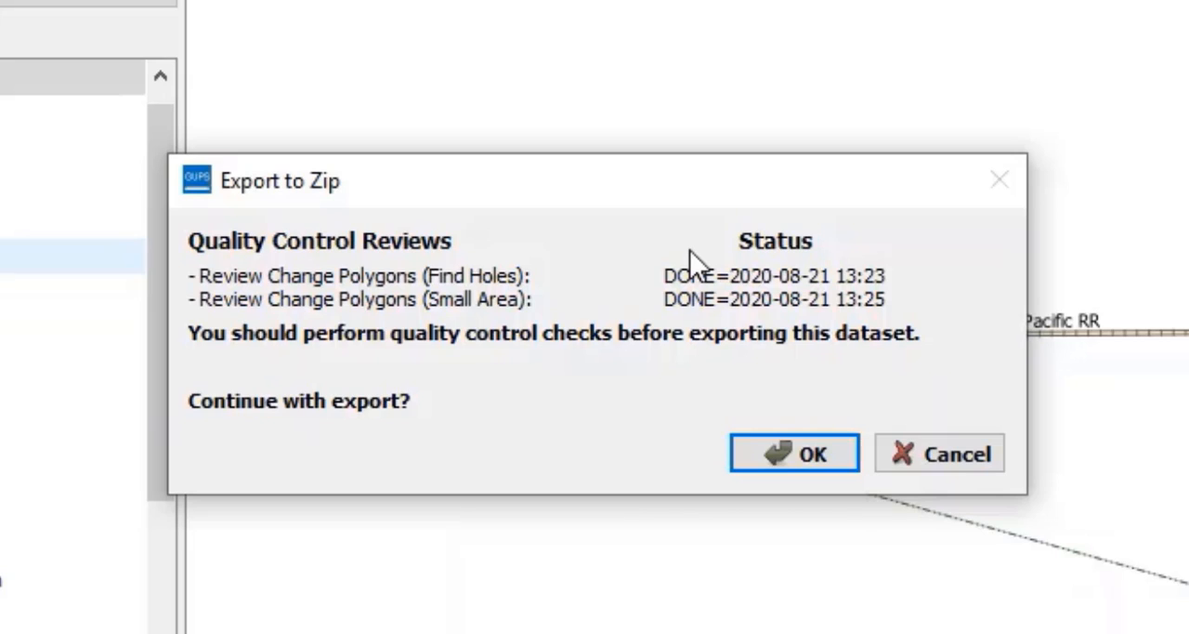
pyautogui.click(799, 460)
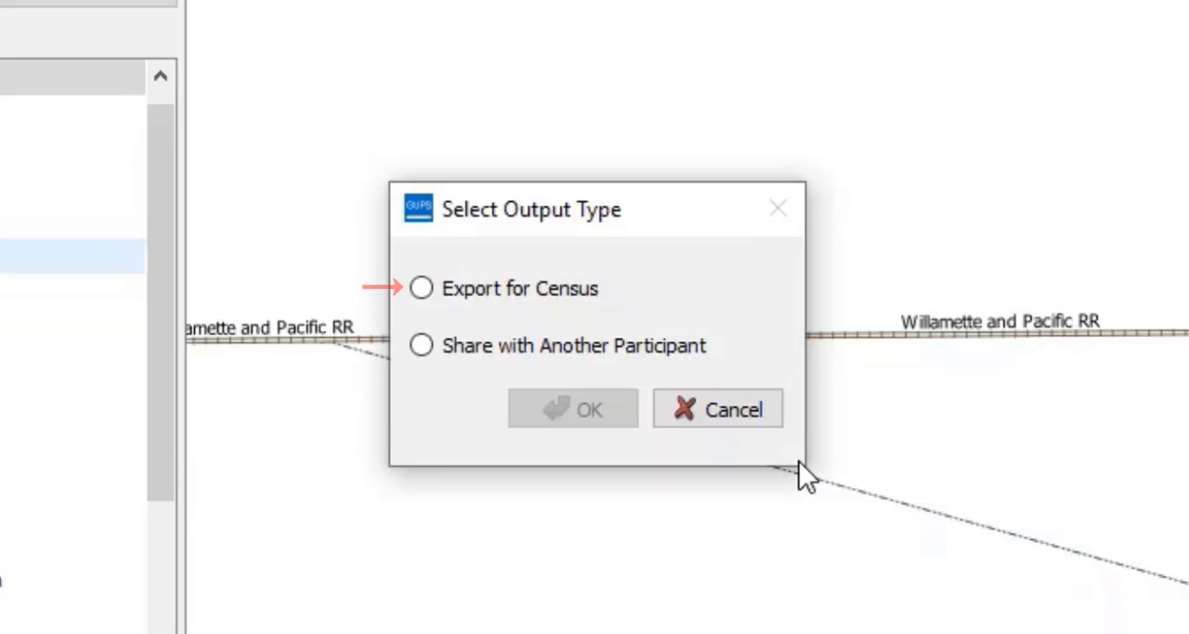
pyautogui.click(480, 297)
pyautogui.click(568, 409)
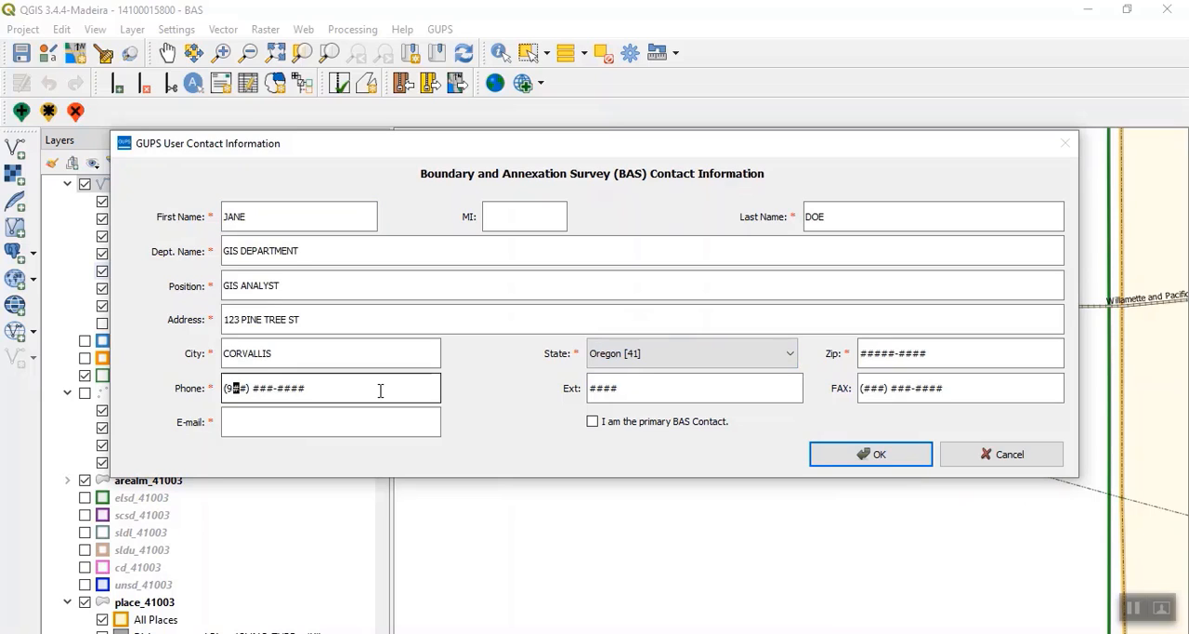
# - Fill in the BAS contact's name, department GIS DEPARTMENT, position GIS ANALYST, postal address, phone number and ZIP code
pyautogui.write('999) 999-9999')
pyautogui.click(873, 353)
pyautogui.doubleClick(873, 353)
pyautogui.write('999999999')
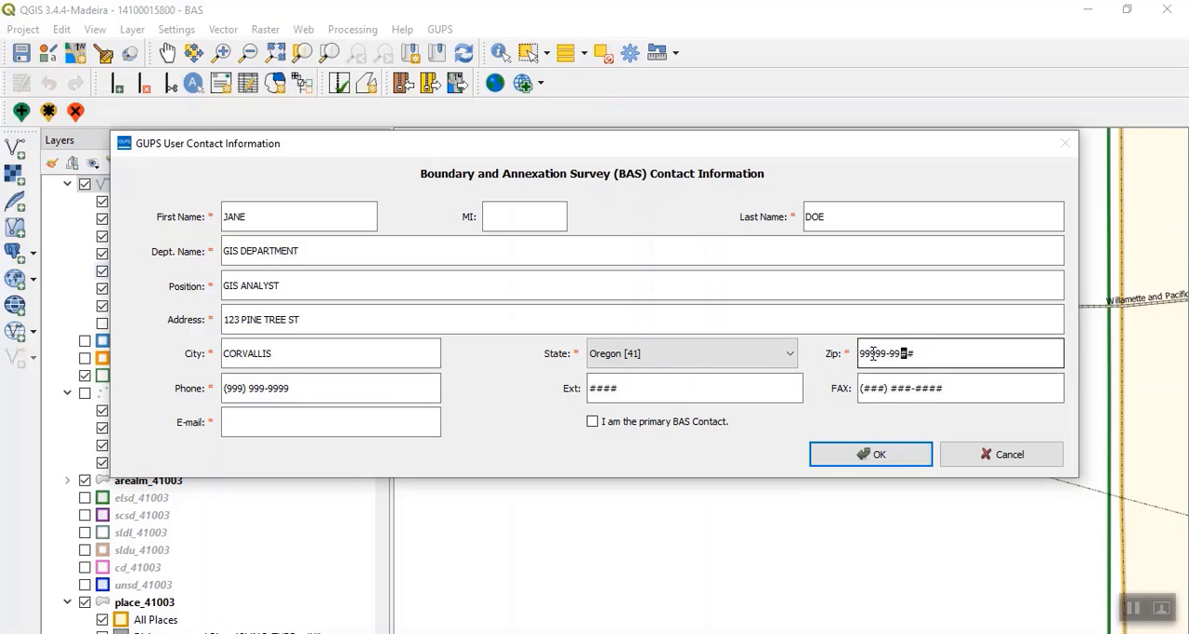
# - Complete the BAS contact information with the contact's e-mail, and view the output folder of the exported ZIP file
pyautogui.click(279, 423)
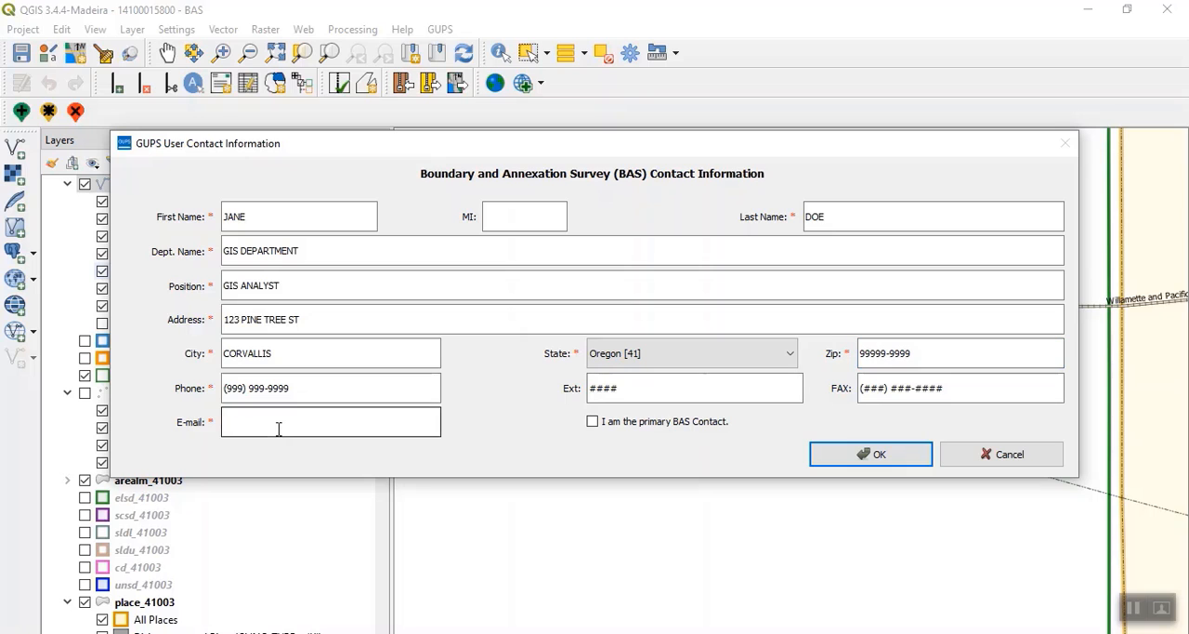
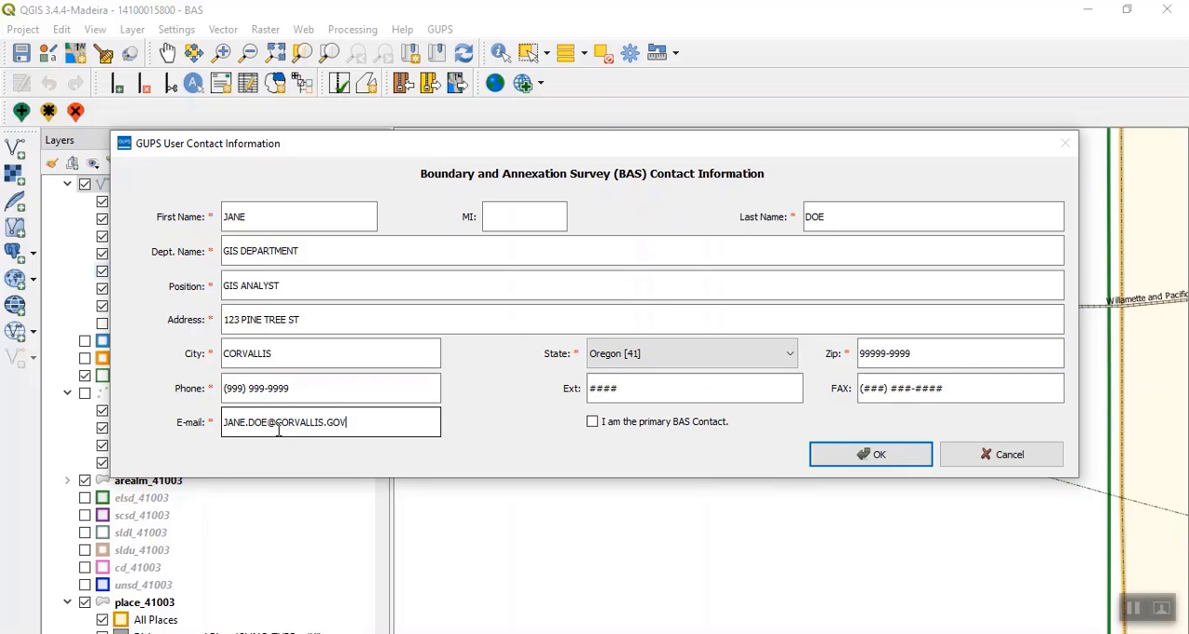
pyautogui.click(871, 455)
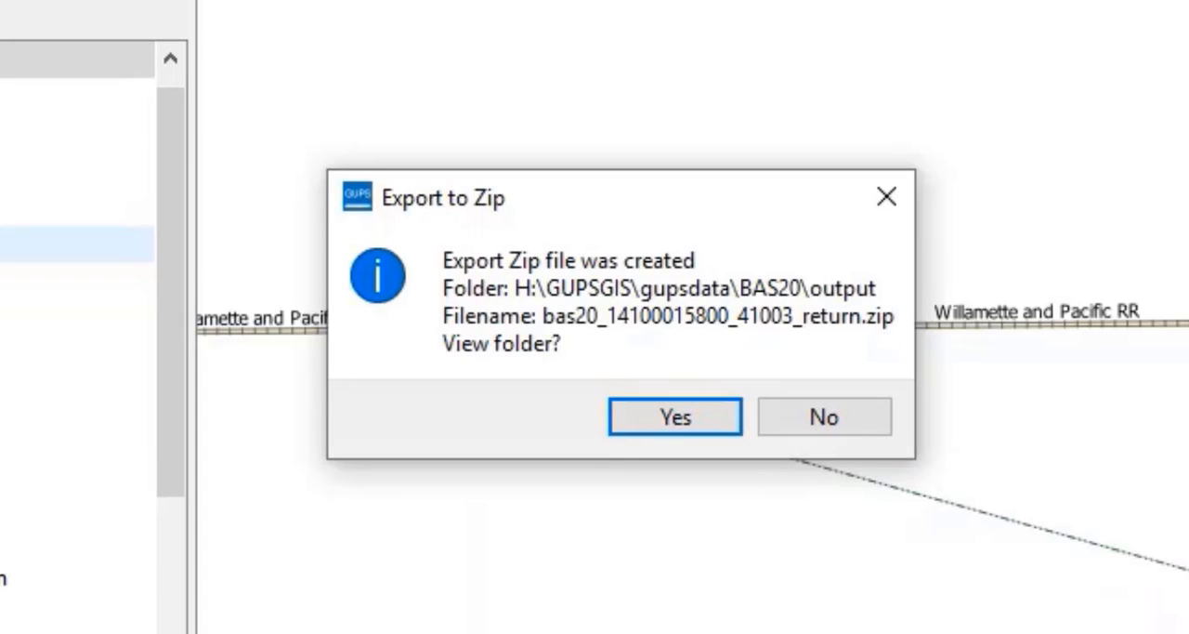
pyautogui.click(677, 418)
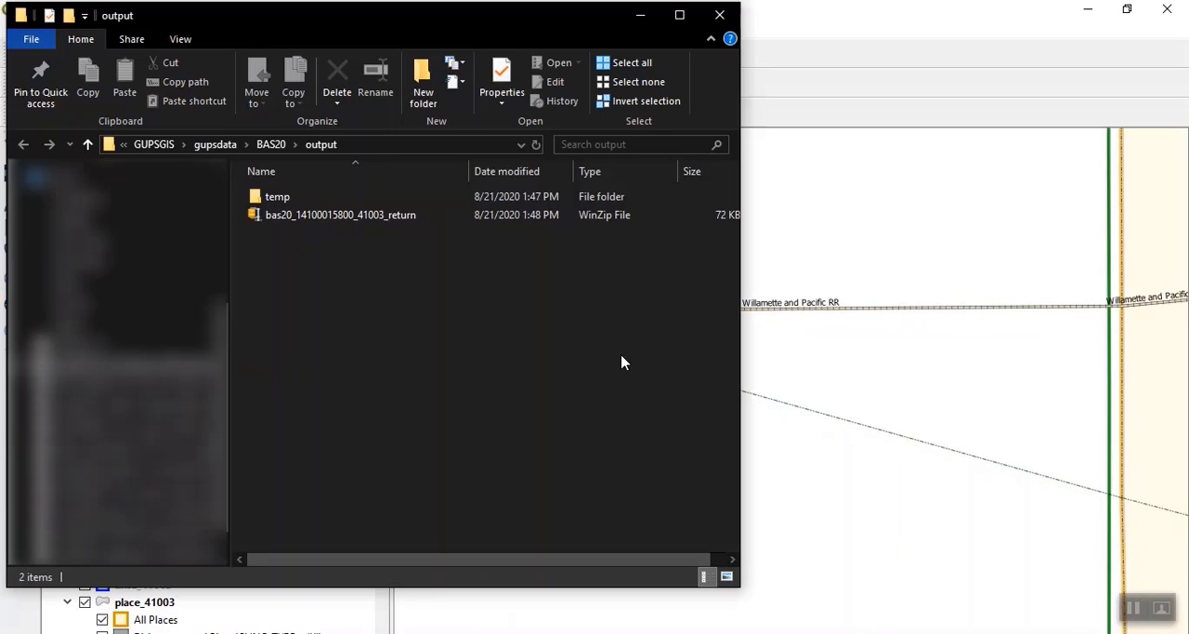